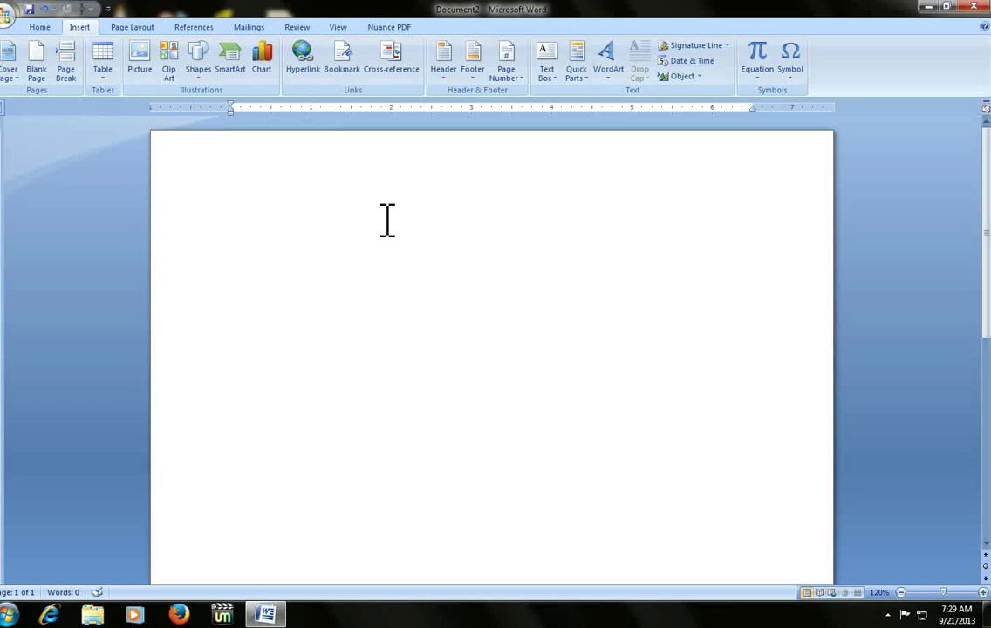
# - Insert an empty table of 6 columns and 2 rows through the Insert Table dialog
pyautogui.hotkey('alt', 'n')
pyautogui.press('t')
pyautogui.press('i')
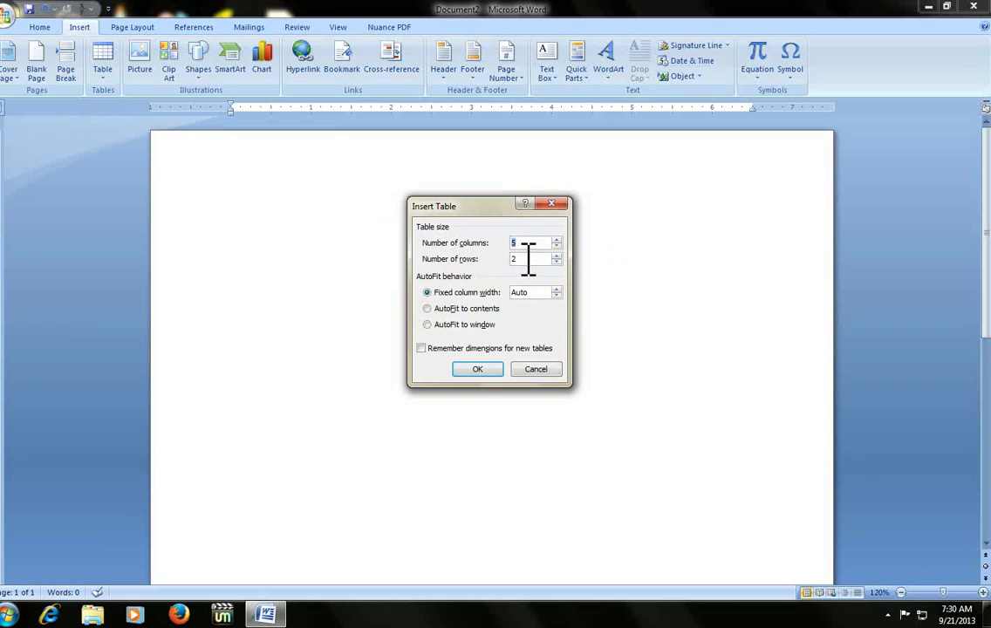
pyautogui.write('6')
pyautogui.click(478, 369)
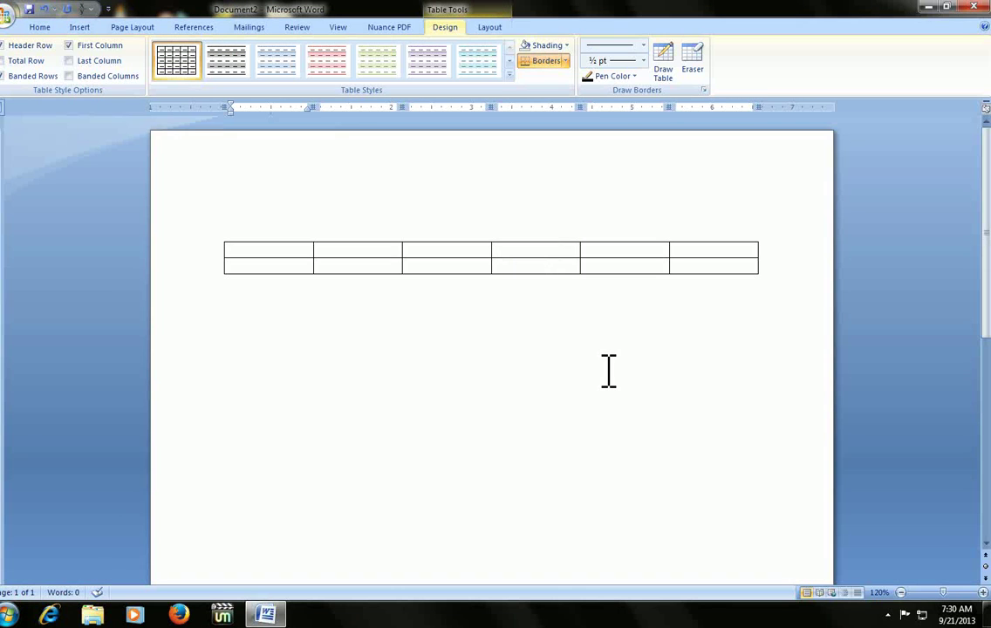
# - Type the first headers Sl. No. and Title, clearing a misplaced Qty entry
pyautogui.write('S1. No.')
pyautogui.press('Tab')
pyautogui.write('Ti')
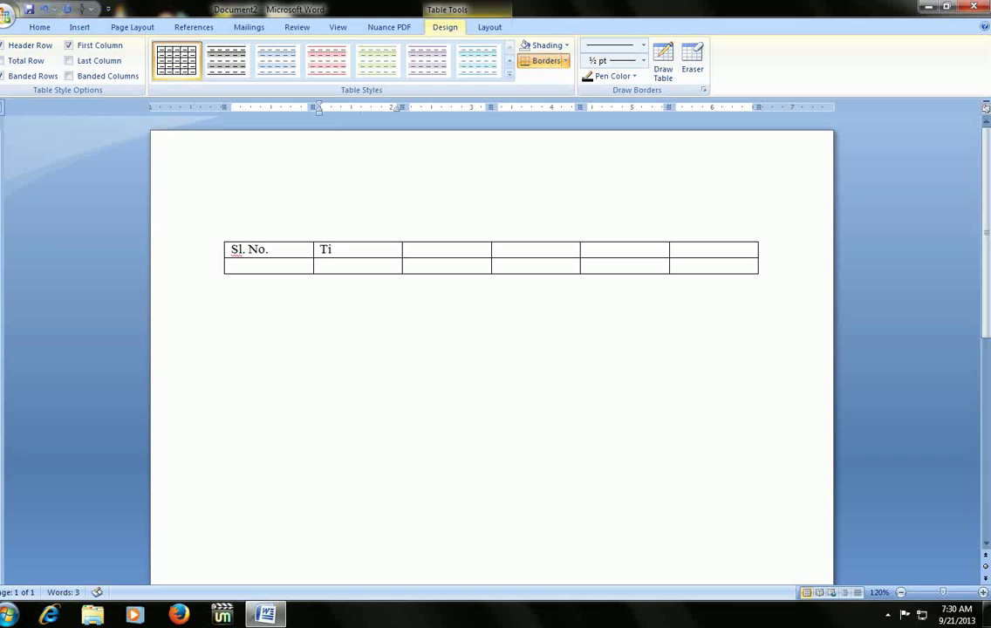
pyautogui.press('BackSpace')
pyautogui.press('BackSpace')
pyautogui.write('Title')
pyautogui.press('Tab')
pyautogui.write('Qty')
pyautogui.press('Tab')
pyautogui.press('Left')
pyautogui.press('BackSpace')
pyautogui.press('BackSpace')
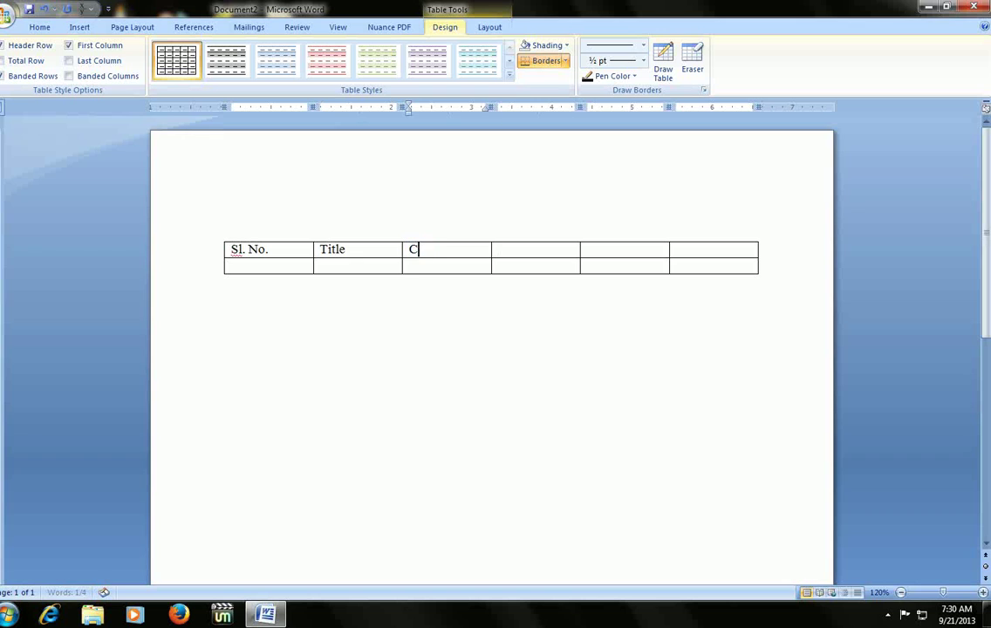
pyautogui.press('BackSpace')
# - Enter the remaining headers Unit, Qty, Rate and Amount
pyautogui.write('Unit')
pyautogui.press('Tab')
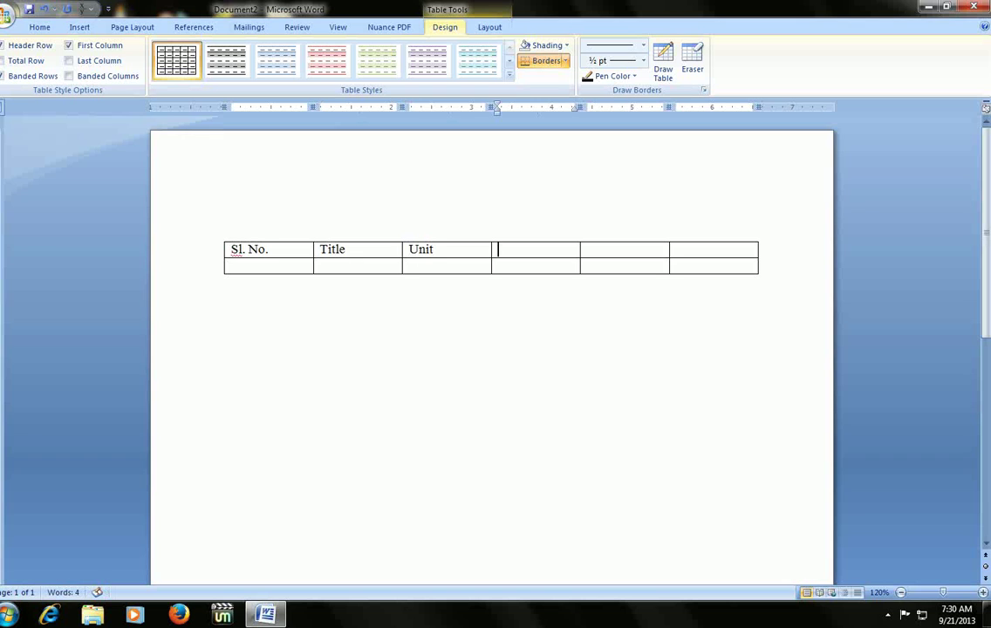
pyautogui.write('Qty')
pyautogui.press('Tab')
pyautogui.write('Ra')
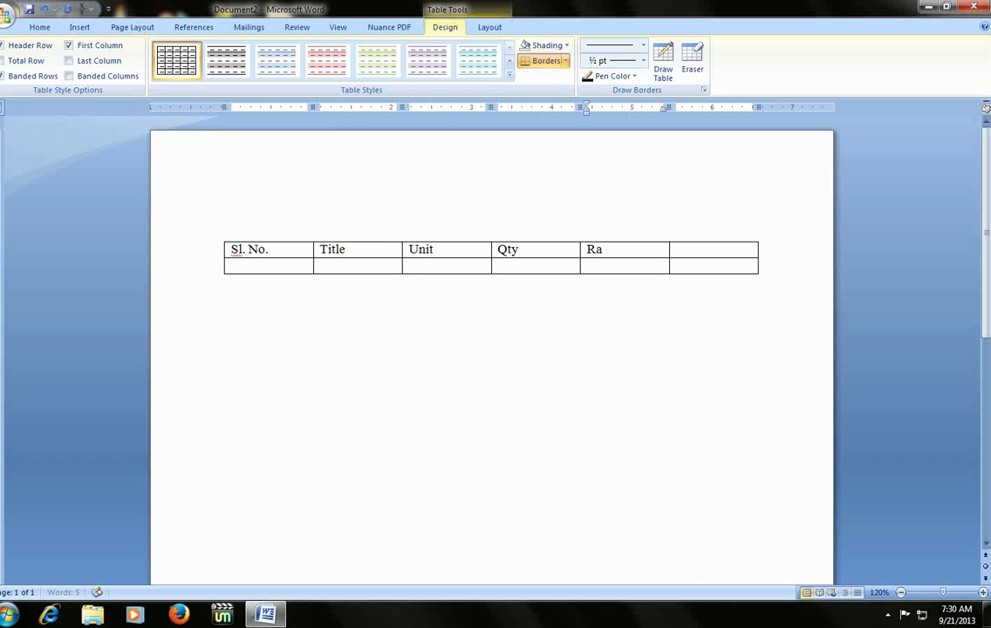
pyautogui.write('te')
pyautogui.press('Tab')
pyautogui.write('Amount')
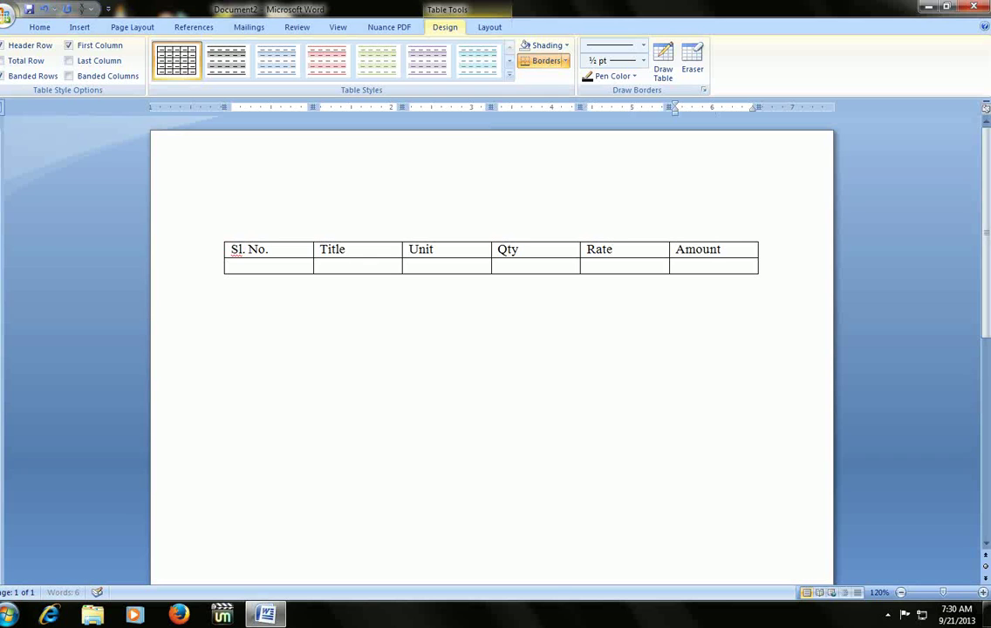
pyautogui.press('Tab')
# - Fill row 2 with 1., Cement, Cum, quantity 20 and rate 245, then add a third row
pyautogui.write('1.')
pyautogui.press('Tab')
pyautogui.write('Cem')
pyautogui.write('ent')
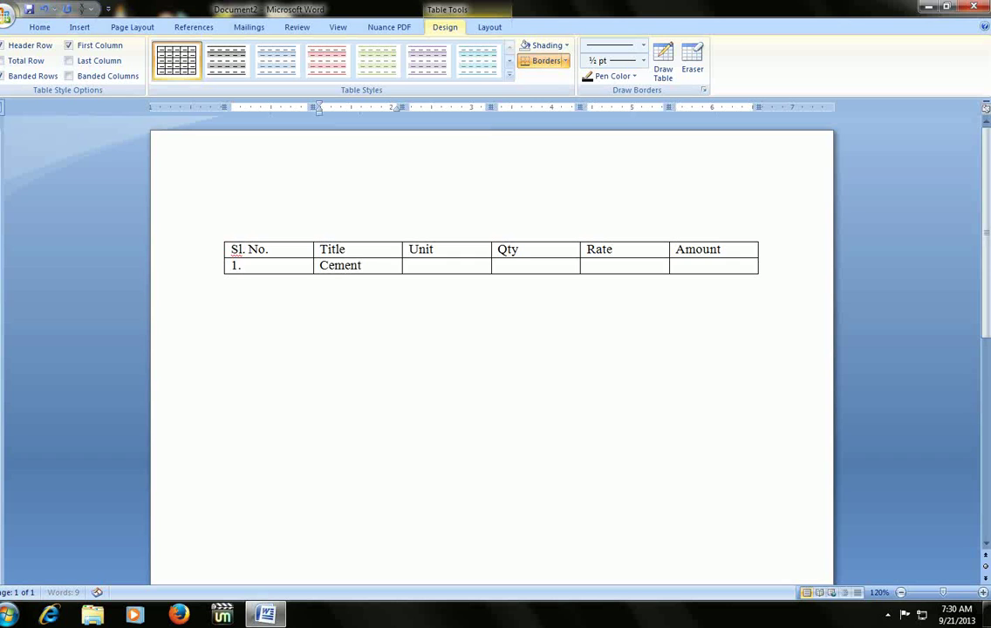
pyautogui.press('Tab')
pyautogui.write('Cum')
pyautogui.press('Tab')
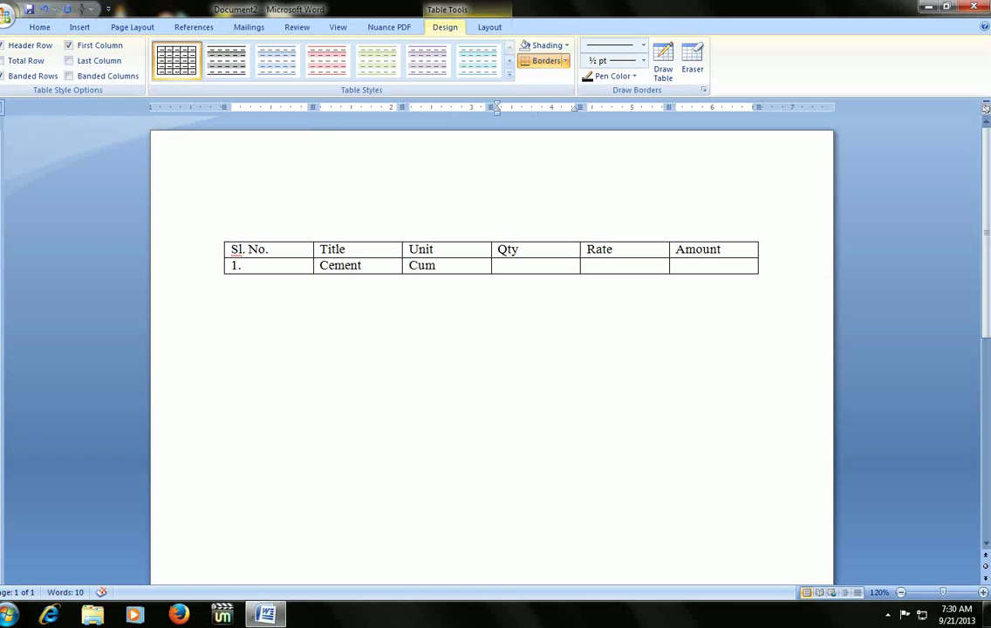
pyautogui.write('20')
pyautogui.press('Tab')
pyautogui.write('25')
pyautogui.write('5')
pyautogui.press('Tab')
pyautogui.press('Tab')
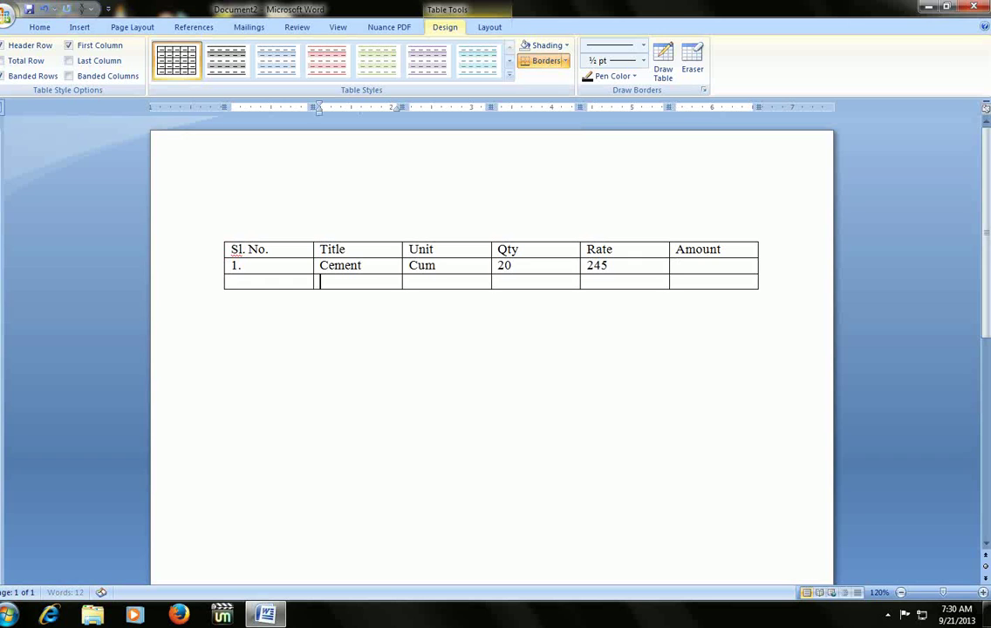
pyautogui.hotkey('shift', 'Tab')
pyautogui.hotkey('shift', 'Tab')
pyautogui.press('Tab')
pyautogui.moveTo(520, 268); pyautogui.dragTo(608, 270)
pyautogui.click(540, 272)
pyautogui.click(684, 265)
pyautogui.hotkey('alt', 'o')
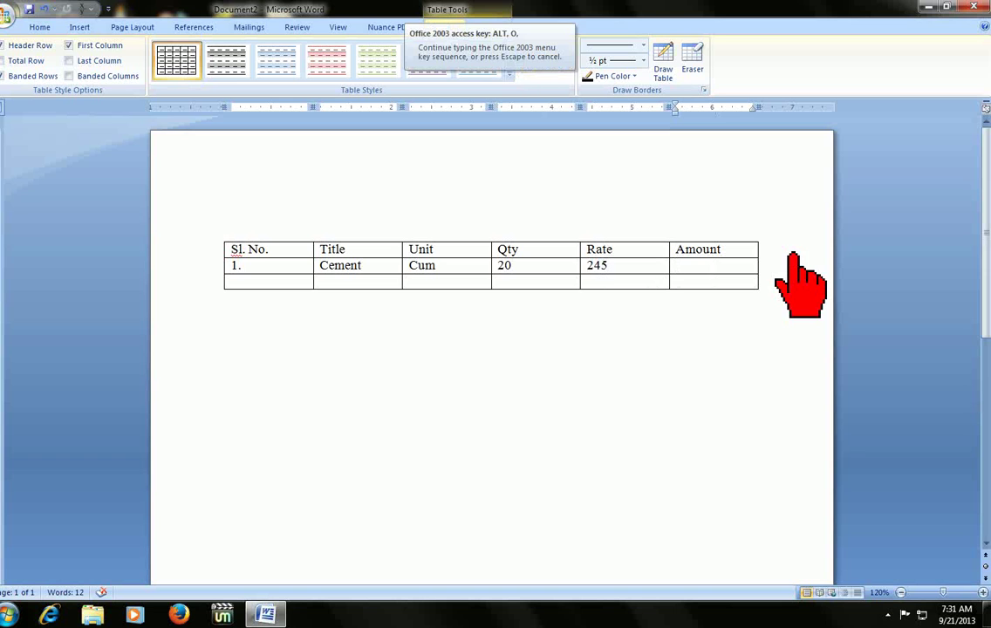
pyautogui.press('a')
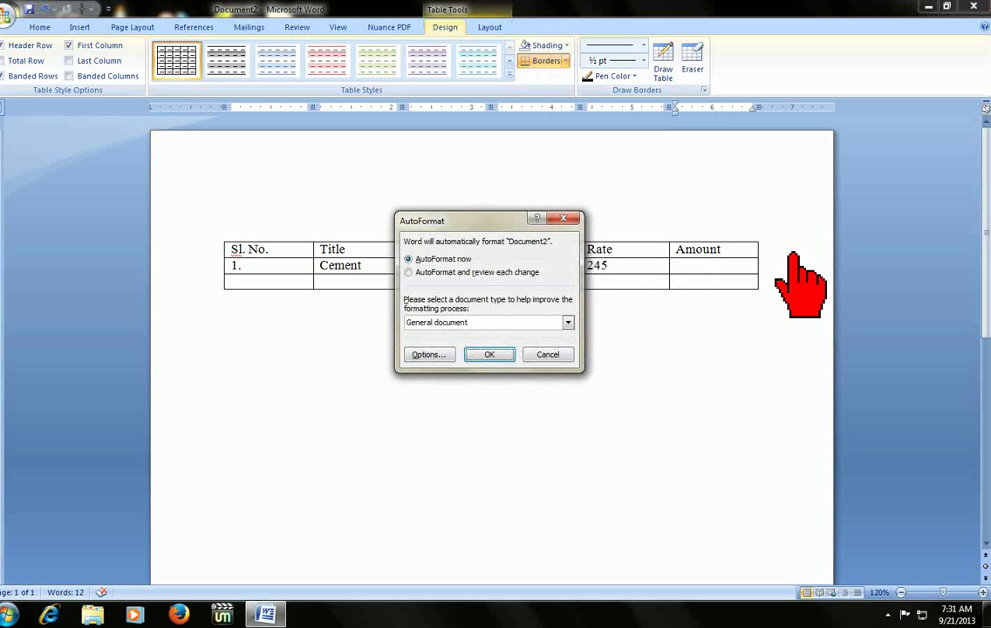
pyautogui.press('Escape')
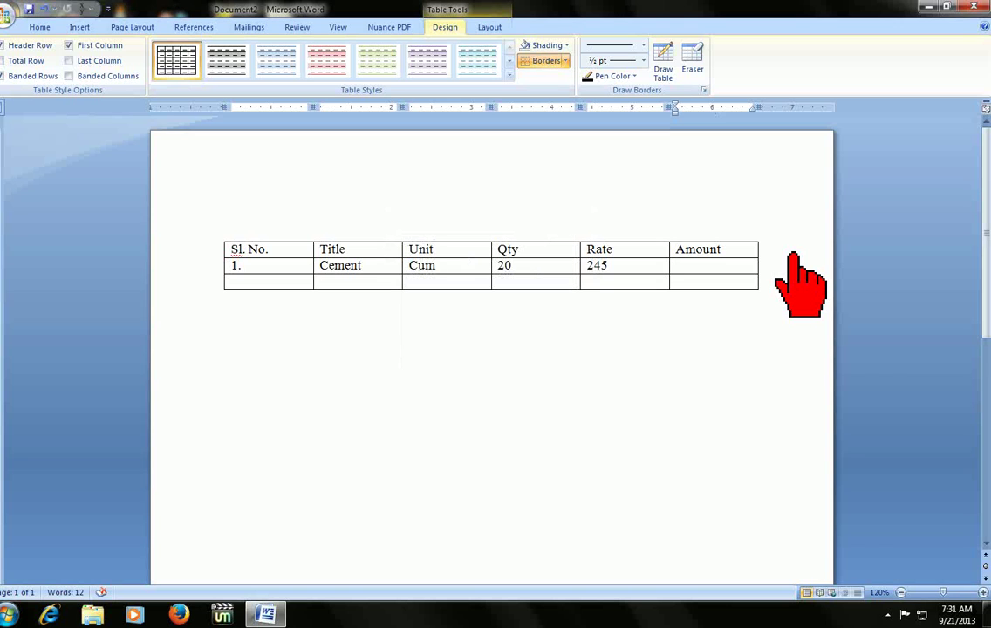
pyautogui.hotkey('alt', 'a')
pyautogui.press('o')
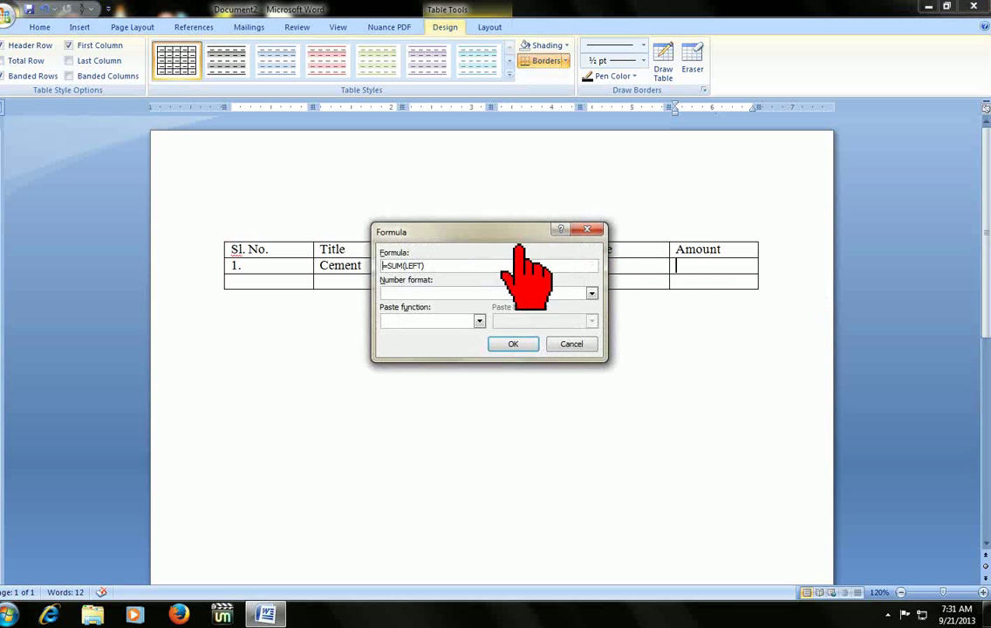
pyautogui.moveTo(449, 235)
pyautogui.mouseDown()
pyautogui.moveTo(671, 239)
pyautogui.moveTo(650, 329)
pyautogui.mouseUp()
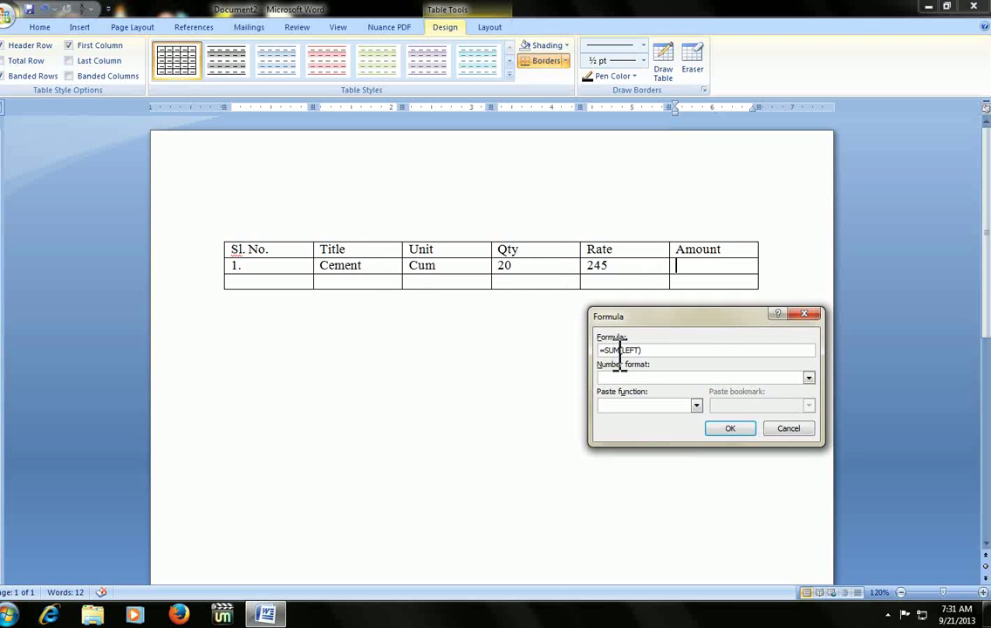
pyautogui.click(724, 429)
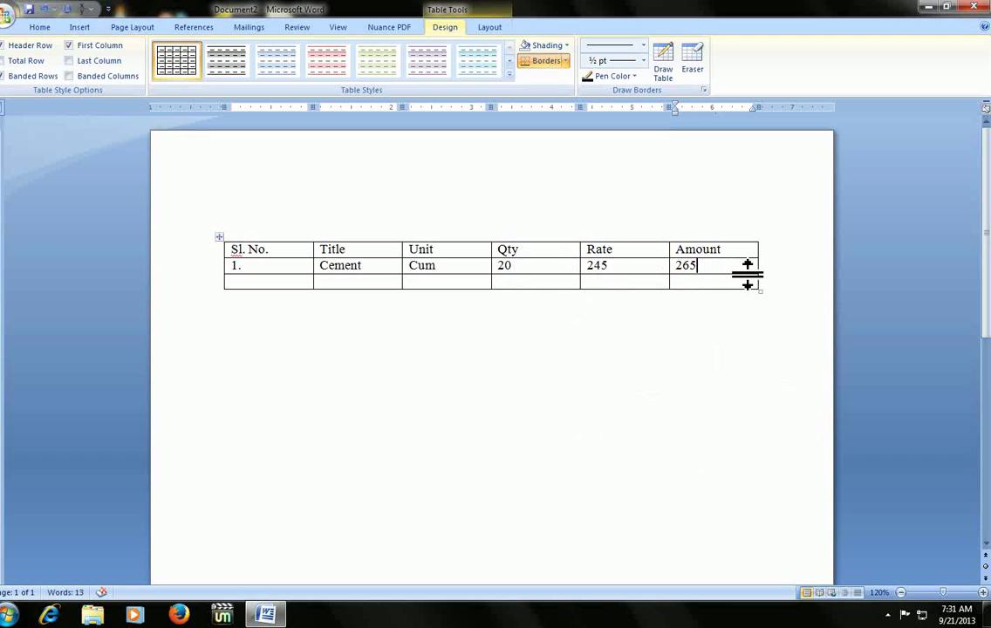
pyautogui.hotkey('ctrl', 'z')
# - Give the Cement Amount cell the formula =product(LEFT), showing 4900
pyautogui.press('alt')
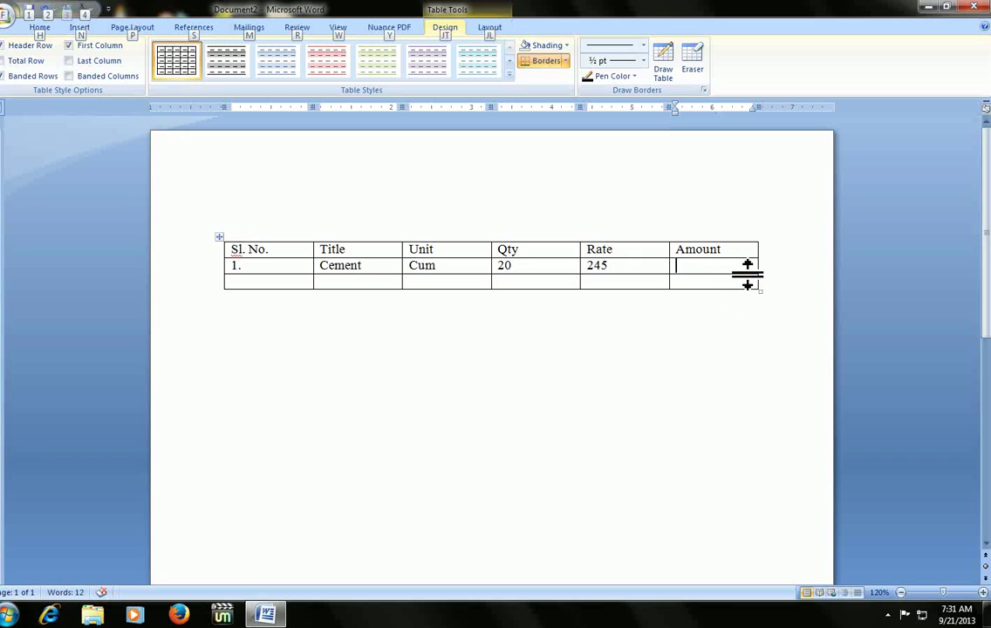
pyautogui.press('a')
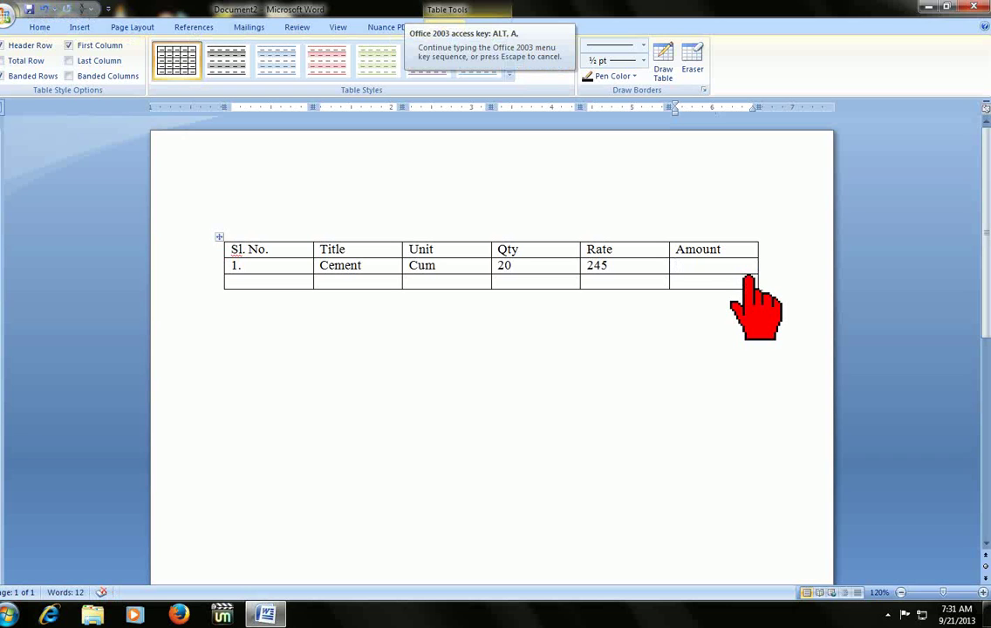
pyautogui.press('o')
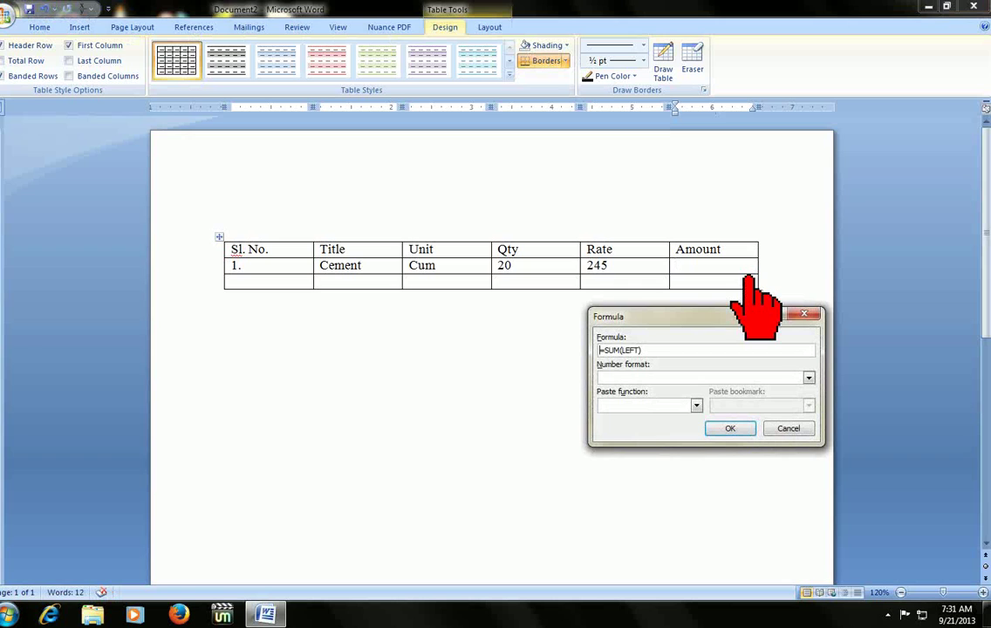
pyautogui.hotkey('shift', 'Right')
pyautogui.hotkey('shift', 'Right')
pyautogui.hotkey('shift', 'Right')
pyautogui.write('product')
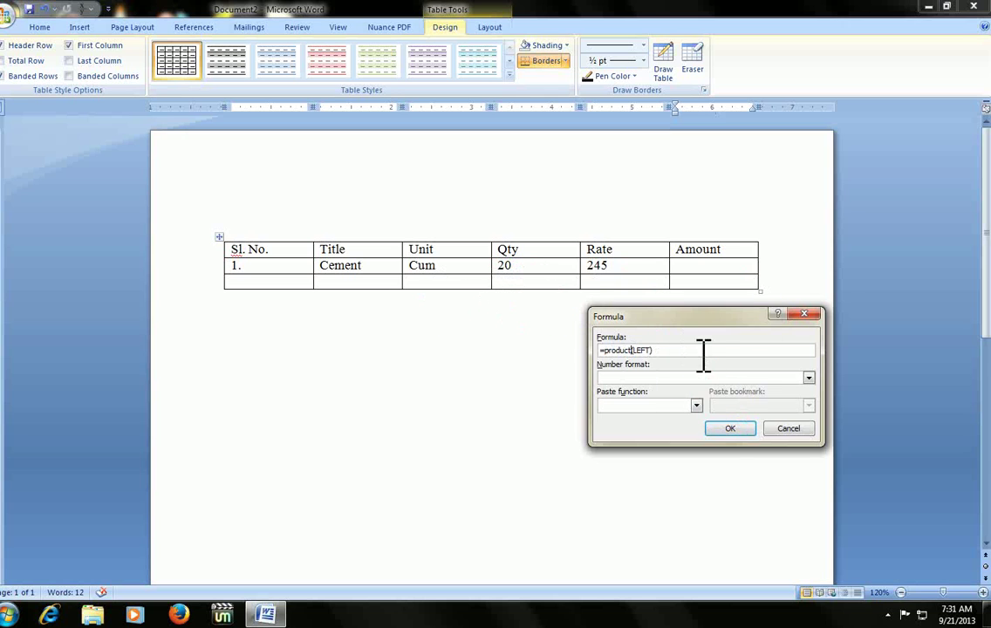
pyautogui.click(722, 429)
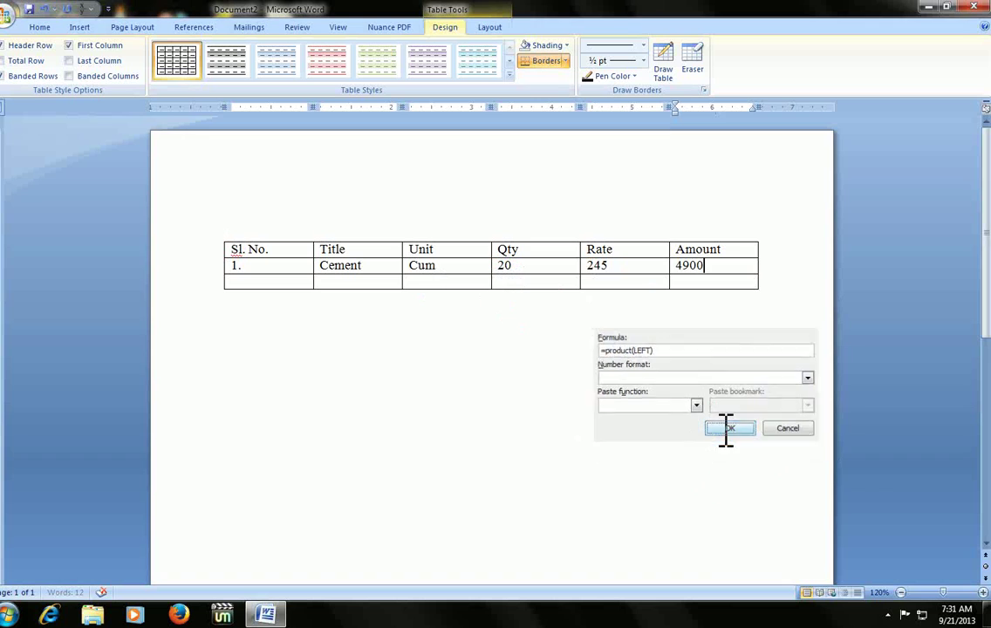
pyautogui.press('Tab')
# - Fill row 3 with 2., Sand, Cum, quantity 30 and rate 45
pyautogui.write('2.')
pyautogui.press('Tab')
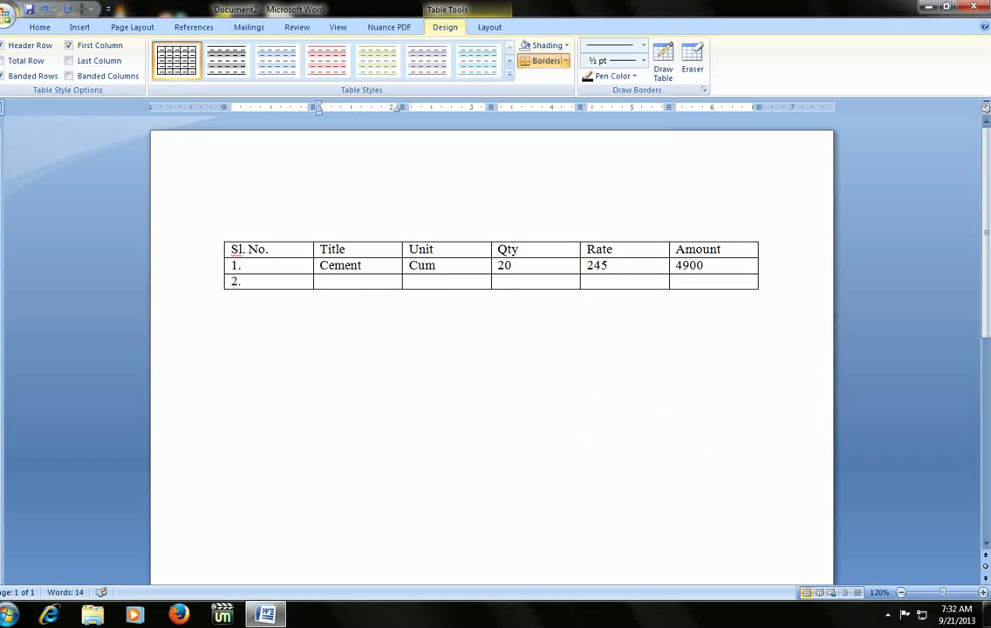
pyautogui.write('Sand')
pyautogui.press('Tab')
pyautogui.write('Cum')
pyautogui.press('Tab')
pyautogui.write('30')
pyautogui.press('Tab')
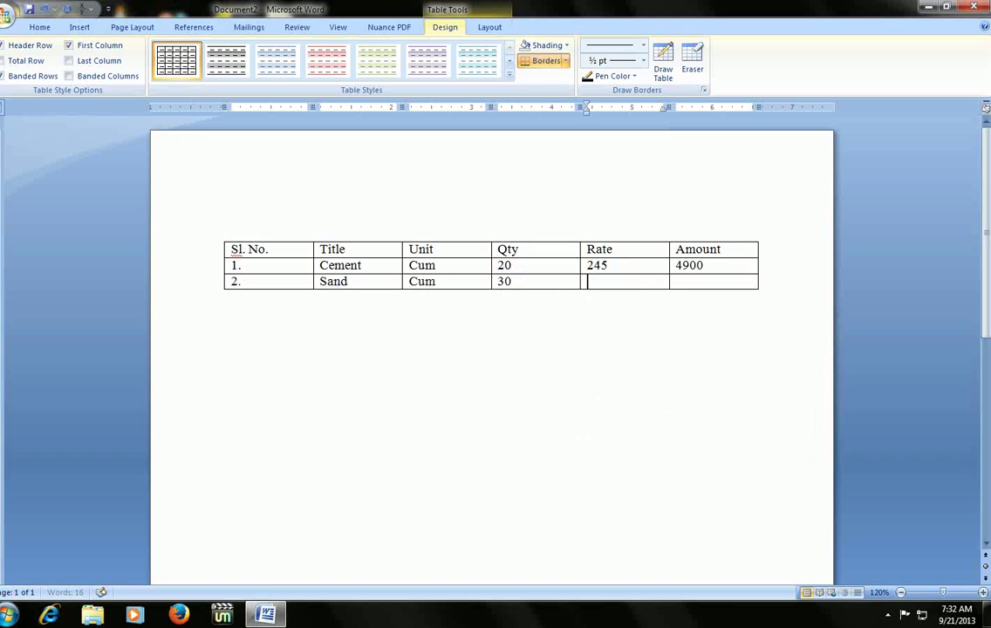
pyautogui.write('454')
pyautogui.press('Tab')
pyautogui.hotkey('shift', 'Tab')
pyautogui.write('45')
# - Add a row for 3., Metal, Cum, quantity 40 and rate 35
pyautogui.press('Tab')
pyautogui.press('Tab')
pyautogui.write('3.')
pyautogui.press('Tab')
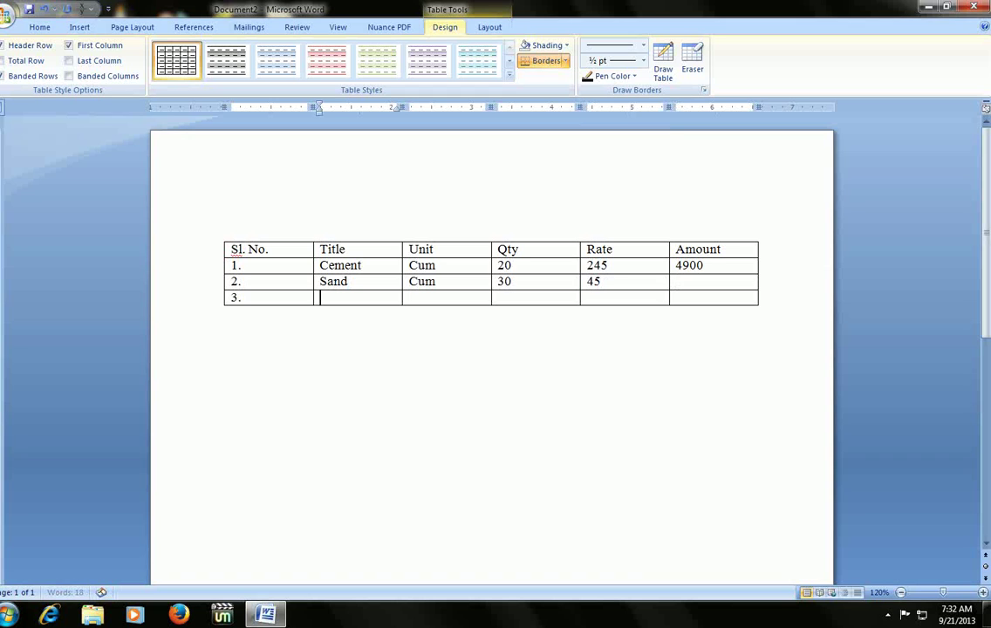
pyautogui.write('Metal')
pyautogui.press('Tab')
pyautogui.write('Cum')
pyautogui.press('Tab')
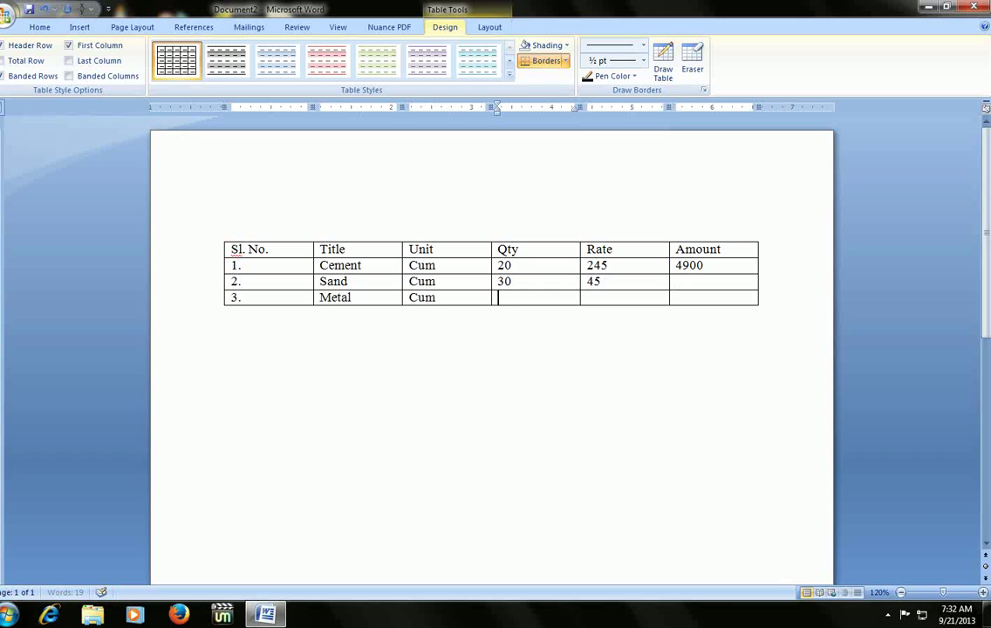
pyautogui.write('40')
pyautogui.press('Tab')
pyautogui.write('35')
pyautogui.press('Tab')
pyautogui.press('Tab')
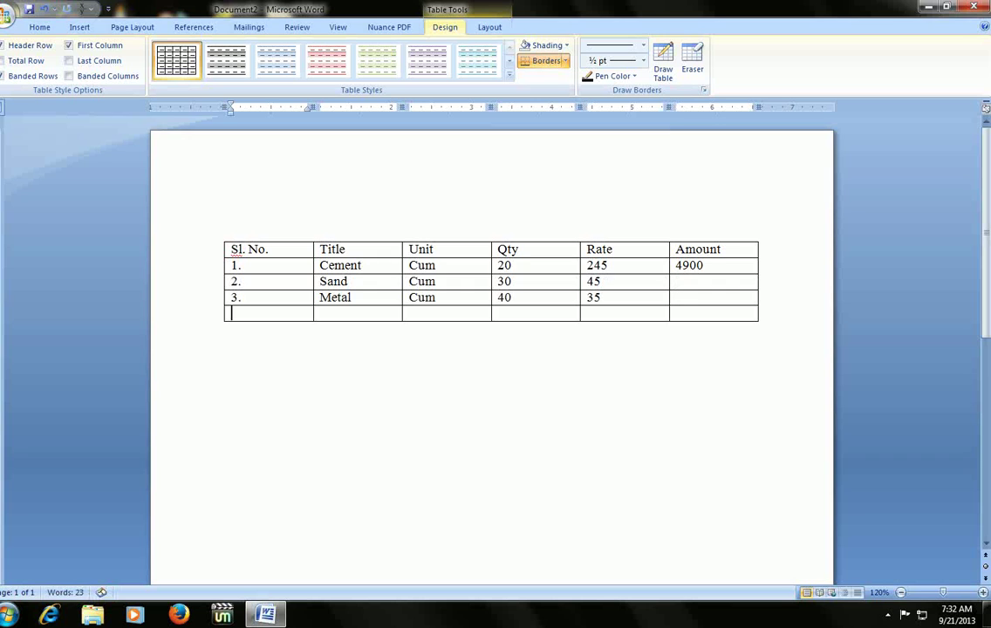
# - Add a Murrum row with Cum, quantity 30 and rate 25
pyautogui.press('Tab')
pyautogui.write('Mur')
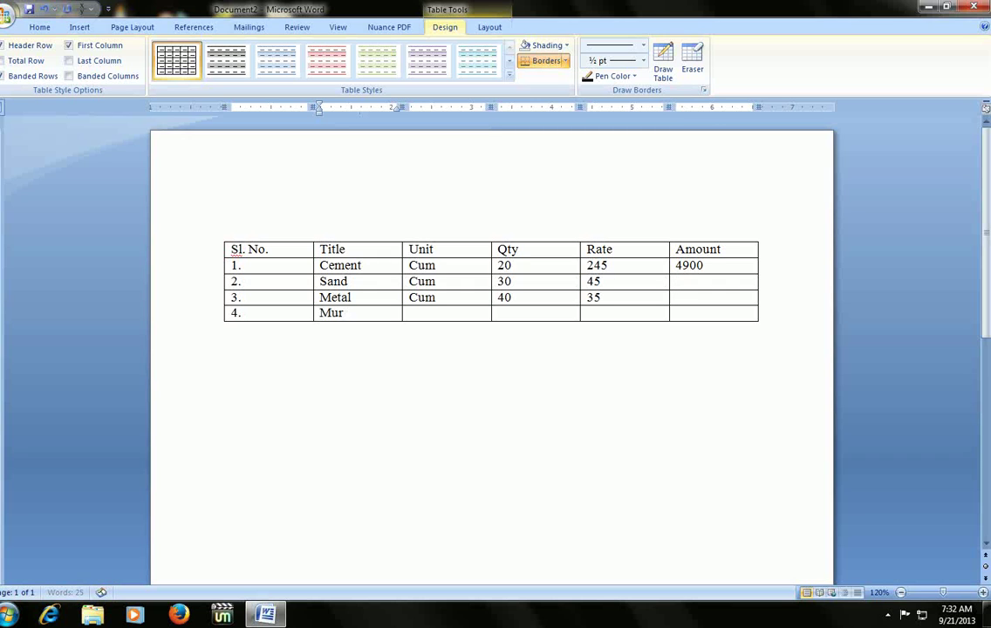
pyautogui.write('rum')
pyautogui.press('Tab')
pyautogui.write('Cu')
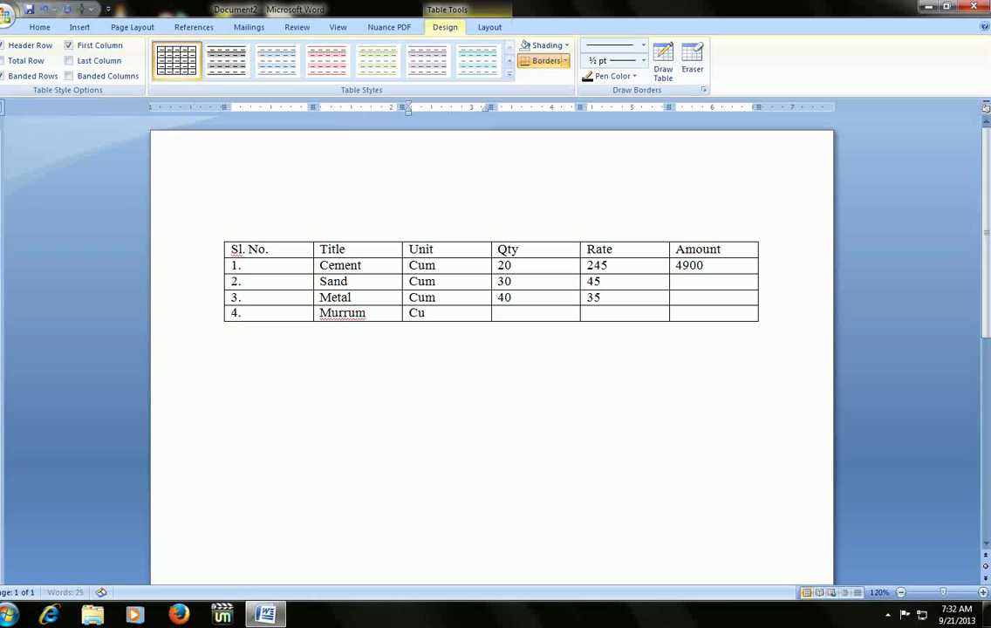
pyautogui.write('m')
pyautogui.press('Tab')
pyautogui.write('30')
pyautogui.press('Tab')
pyautogui.write('25')
pyautogui.press('Tab')
pyautogui.press('Up')
pyautogui.press('Up')
pyautogui.press('Up')
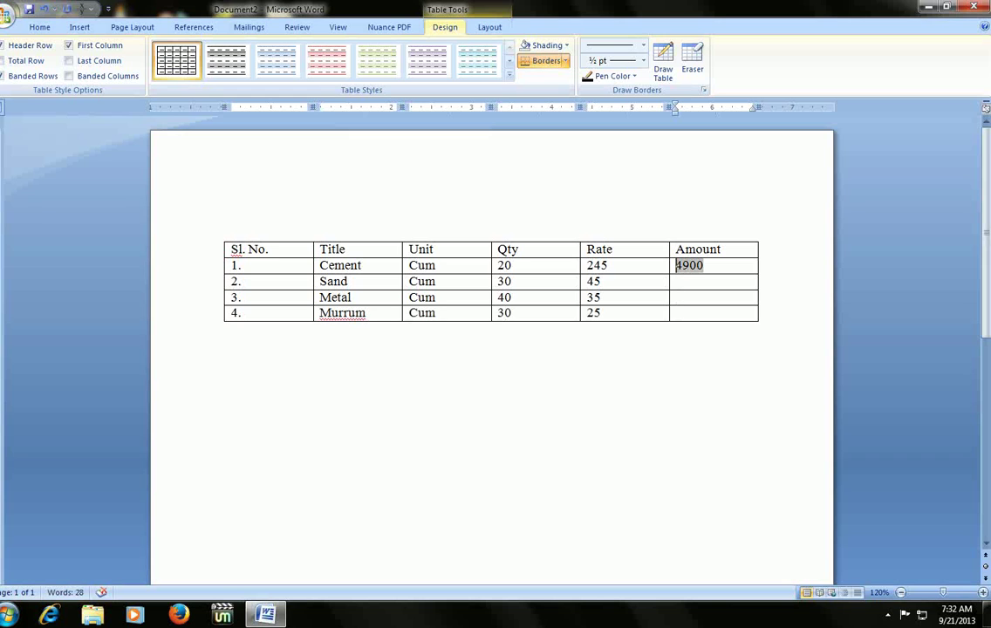
pyautogui.press('Down')
pyautogui.hotkey('shift', 'Down')
pyautogui.hotkey('shift', 'Down')
pyautogui.press('Left')
pyautogui.hotkey('alt', 'a')
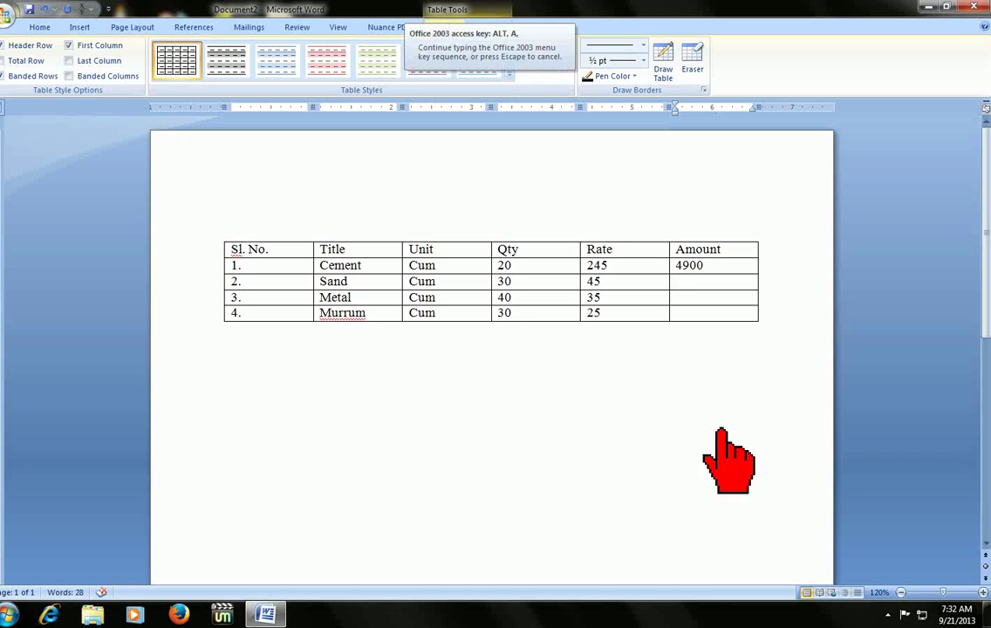
pyautogui.press('o')
pyautogui.write('prod(ABOVE')
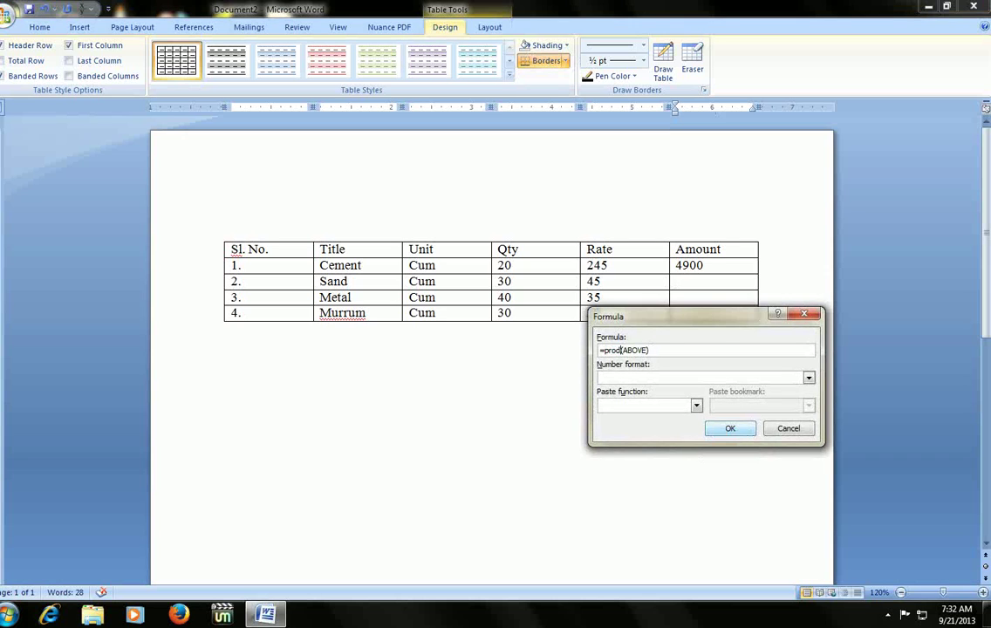
pyautogui.write('uct')
pyautogui.press('Delete')
pyautogui.press('Delete')
pyautogui.press('Delete')
pyautogui.write('(left)')
pyautogui.click(724, 428)
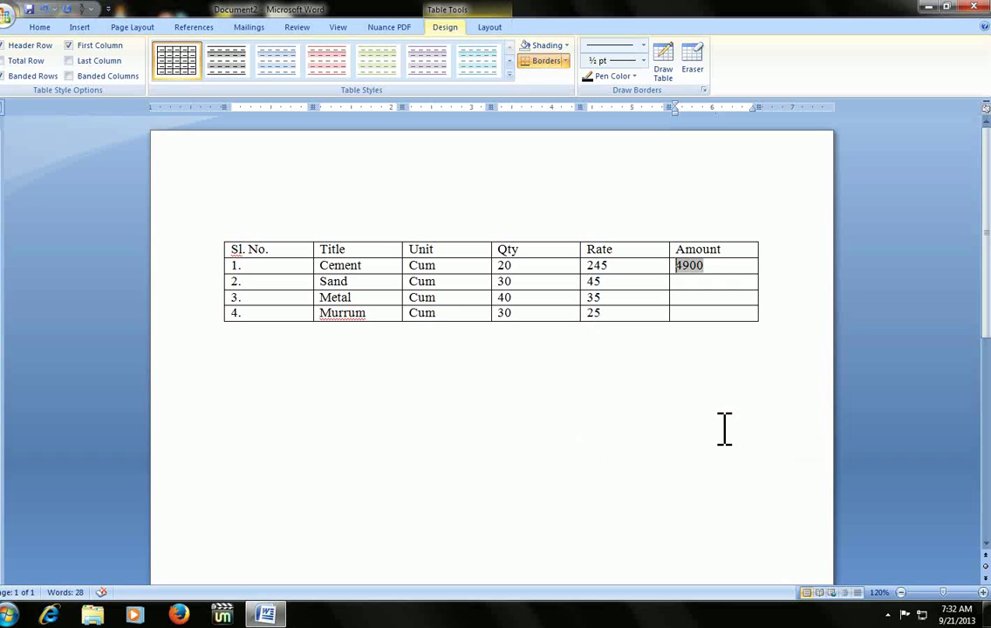
pyautogui.press('End')
pyautogui.hotkey('alt', 'a')
pyautogui.press('o')
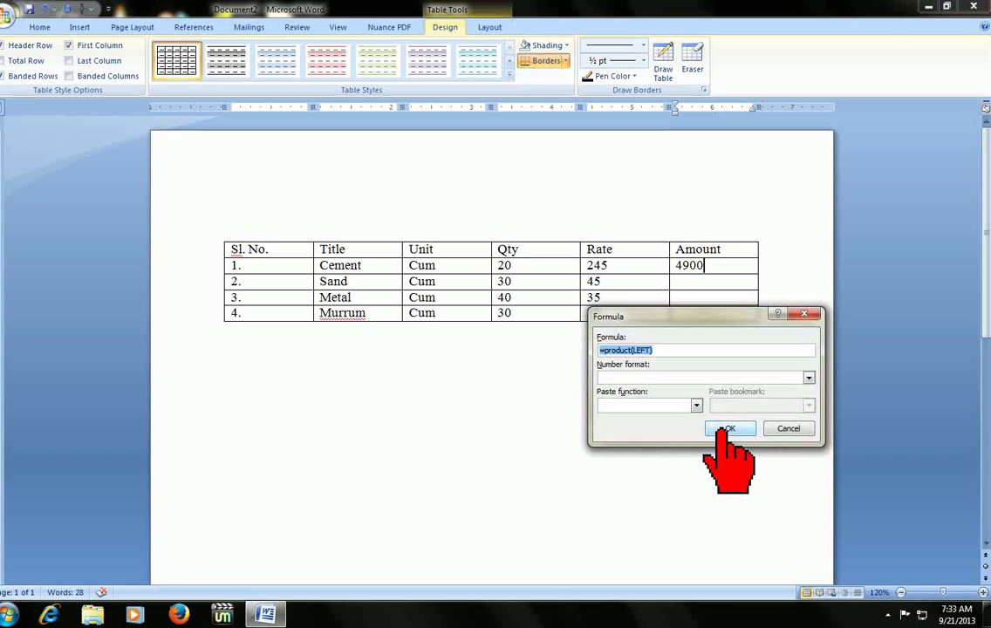
pyautogui.click(724, 430)
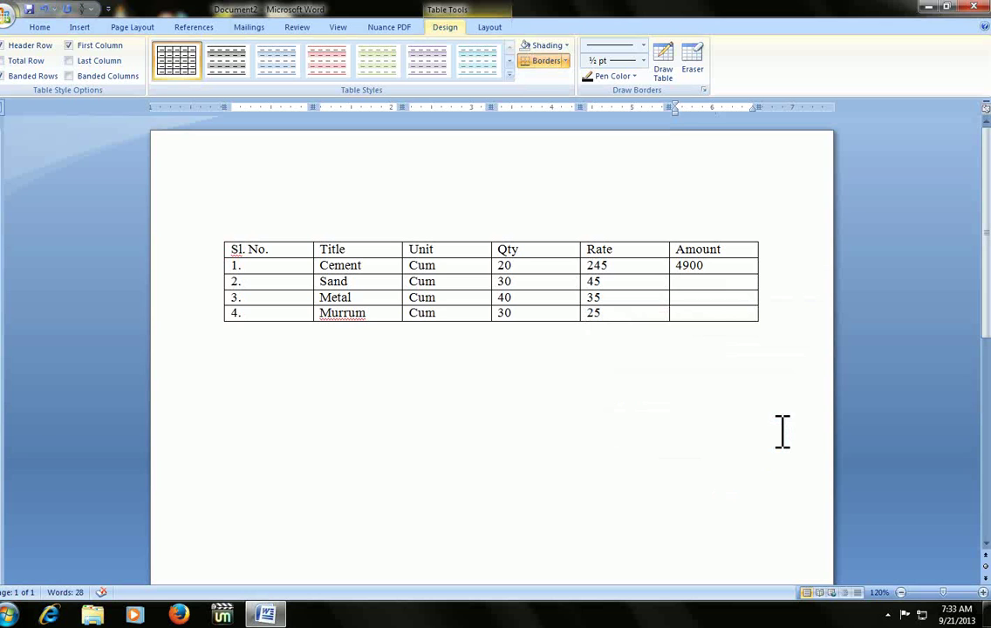
# - Compute the Sand and Metal amounts (1350, 1400) with =product(LEFT)
pyautogui.hotkey('alt', 'a')
pyautogui.press('o')
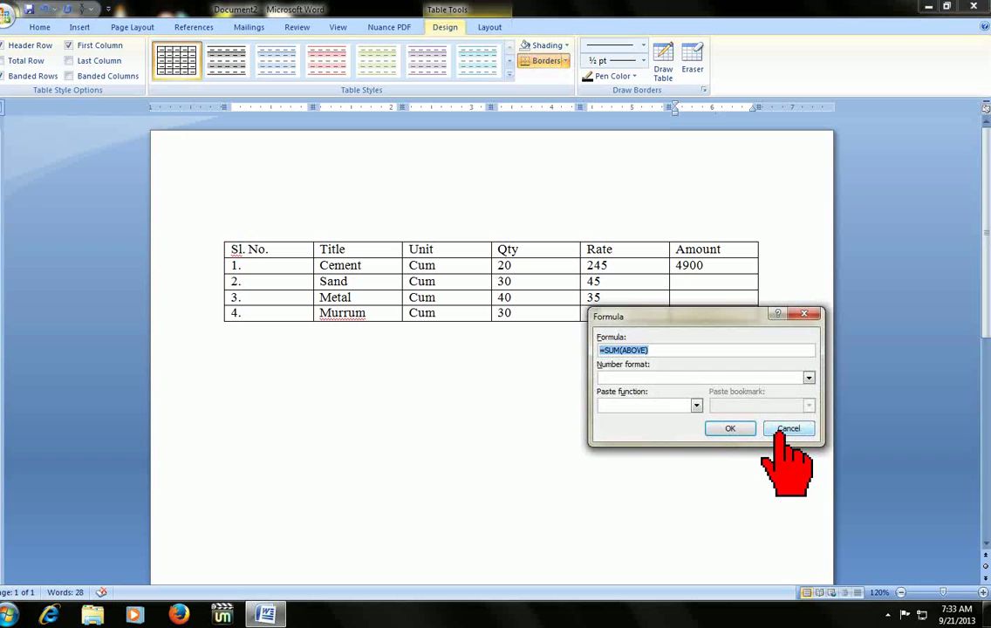
pyautogui.write('=product(LEFT)')
pyautogui.press('Return')
pyautogui.press('Down')
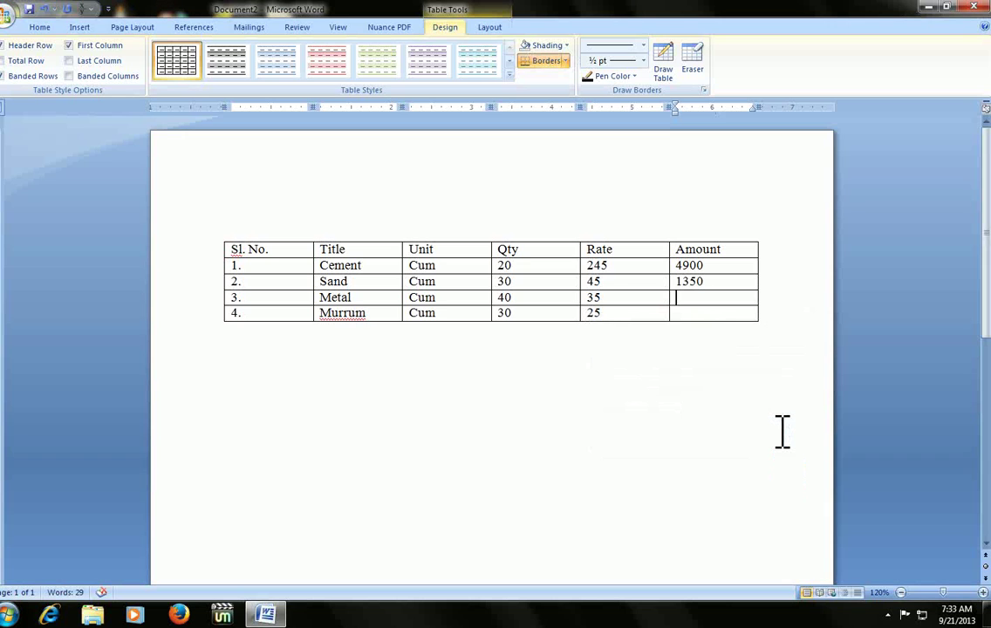
pyautogui.hotkey('alt', 'a')
pyautogui.press('o')
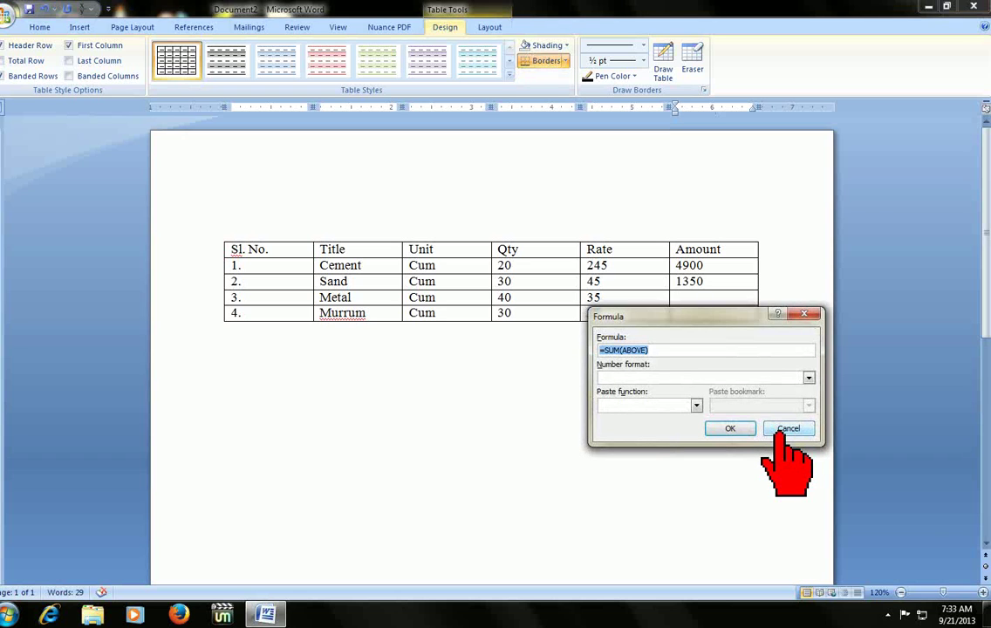
pyautogui.write('=product(LEFT)')
pyautogui.press('Return')
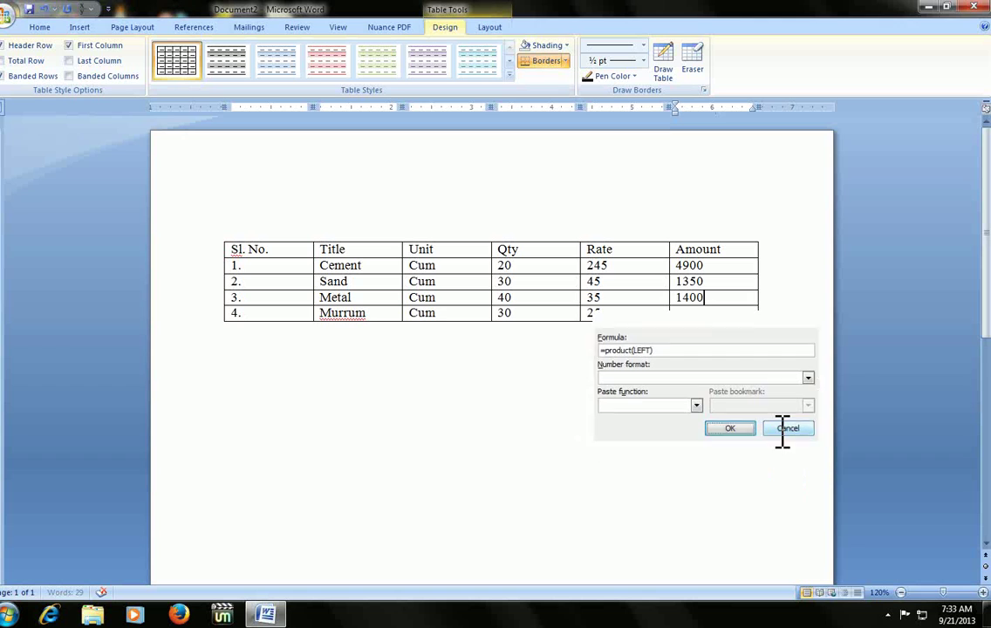
# - Compute the Murrum amount of 750 the same way and add a blank row below
pyautogui.press('Down')
pyautogui.hotkey('alt', 'a')
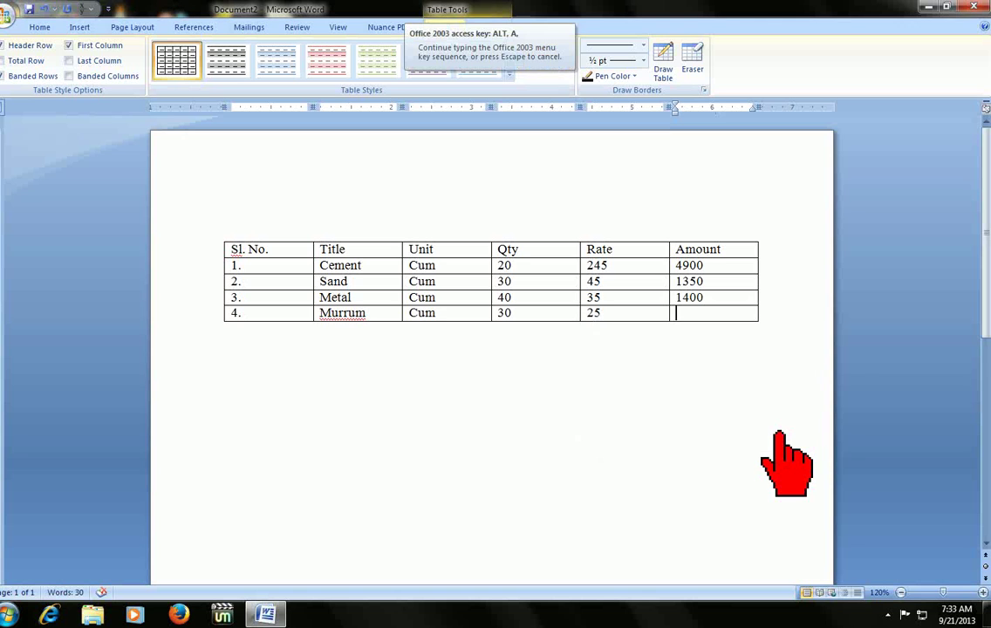
pyautogui.press('o')
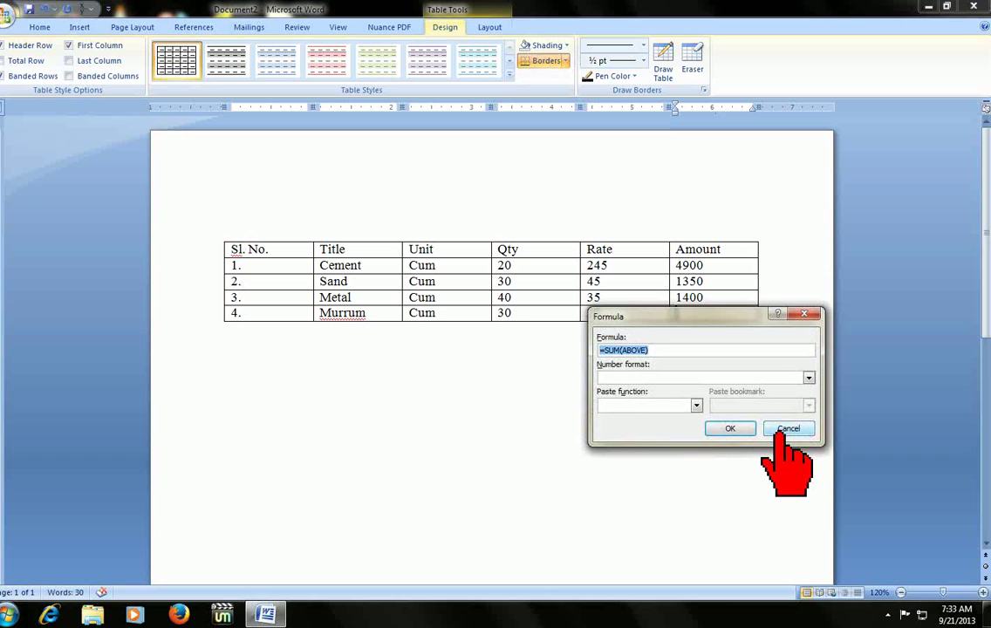
pyautogui.write('=product(LEFT)')
pyautogui.press('Return')
pyautogui.press('Tab')
pyautogui.press('Tab')
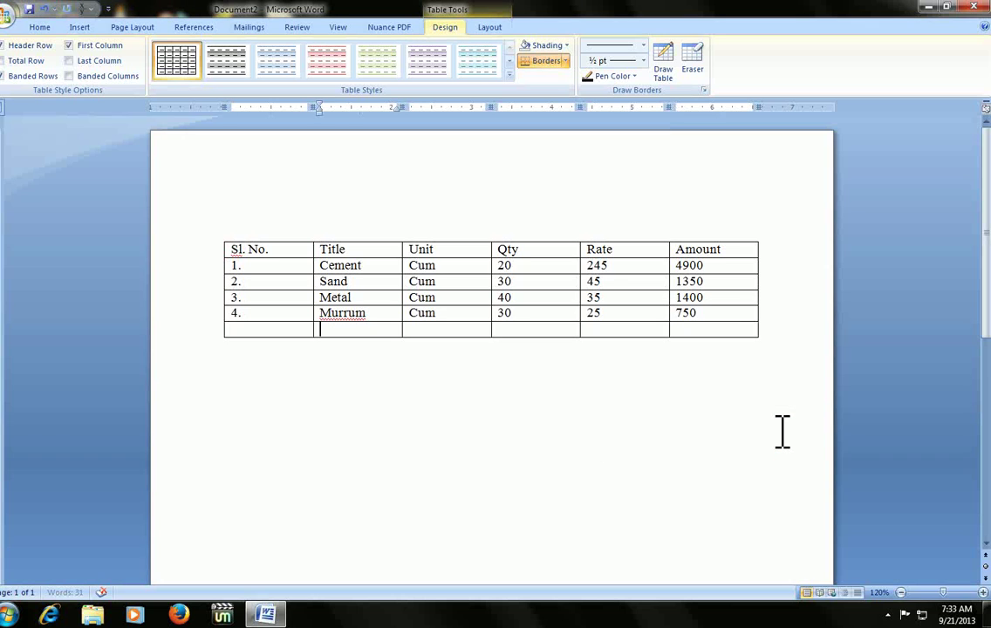
pyautogui.press('Tab')
pyautogui.press('Tab')
pyautogui.press('Tab')
# - Total the Amount column with a SUM formula, giving 8400 in the new row
pyautogui.press('Tab')
pyautogui.press('Tab')
pyautogui.hotkey('shift', 'Tab')
pyautogui.hotkey('shift', 'Tab')
pyautogui.press('Tab')
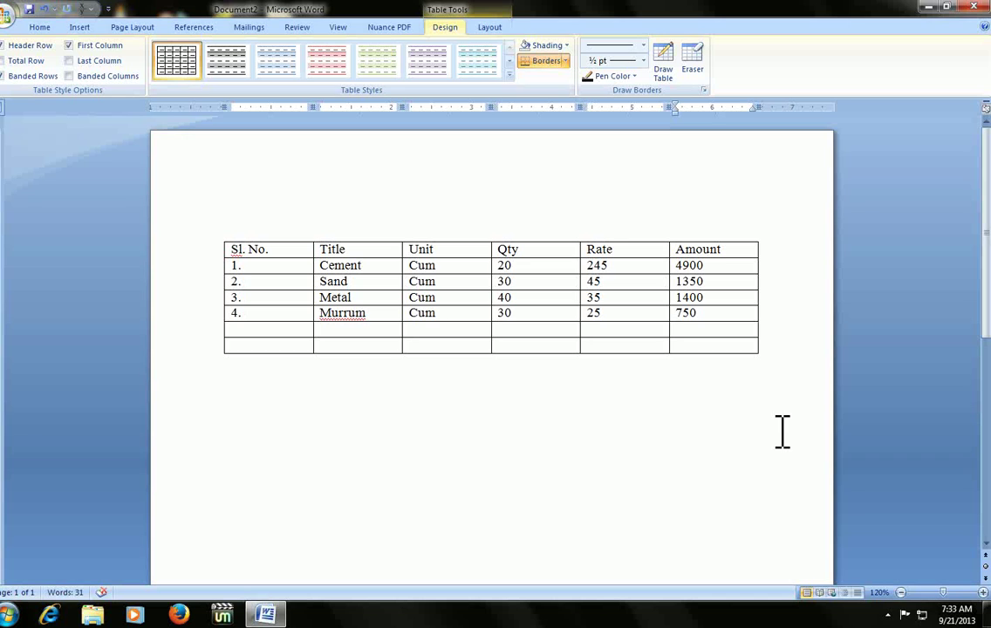
pyautogui.hotkey('shift', 'Up')
pyautogui.hotkey('shift', 'Up')
pyautogui.hotkey('shift', 'Up')
pyautogui.hotkey('shift', 'Up')
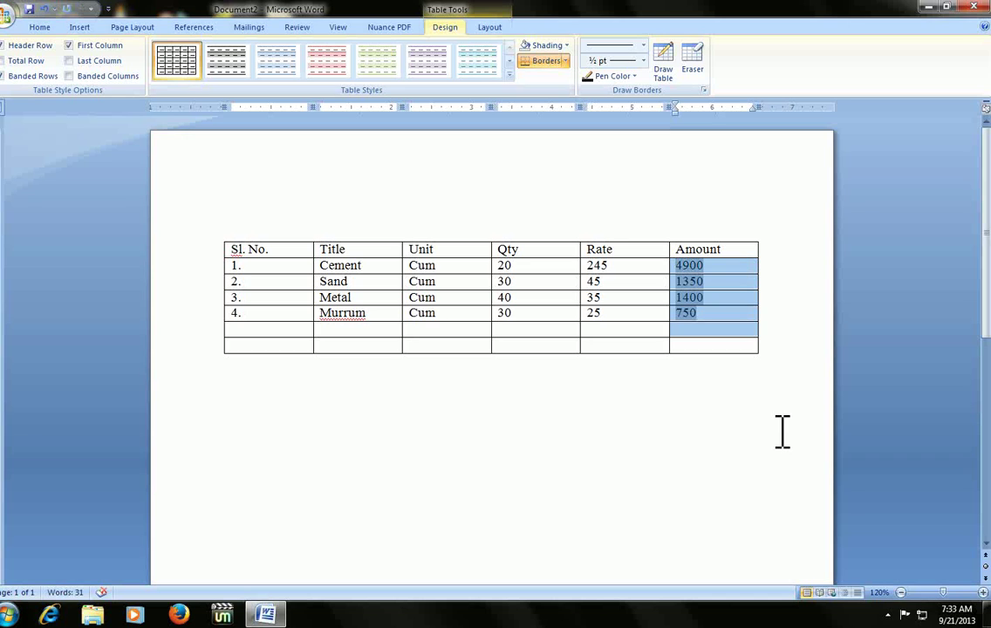
pyautogui.press('Up')
pyautogui.press('Down')
pyautogui.press('Down')
pyautogui.press('Down')
pyautogui.press('Down')
pyautogui.press('Down')
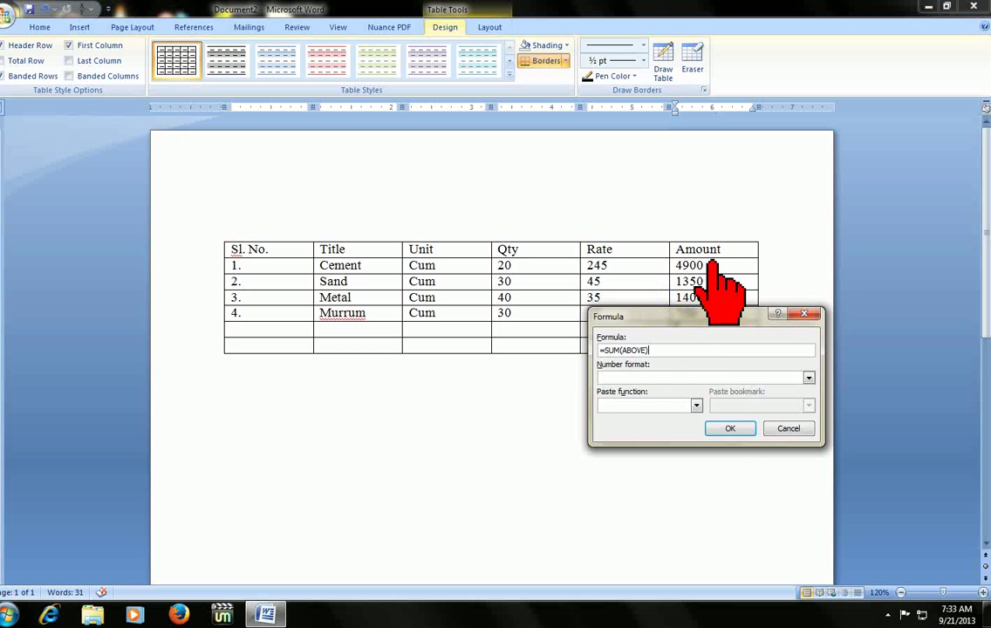
pyautogui.click(730, 428)
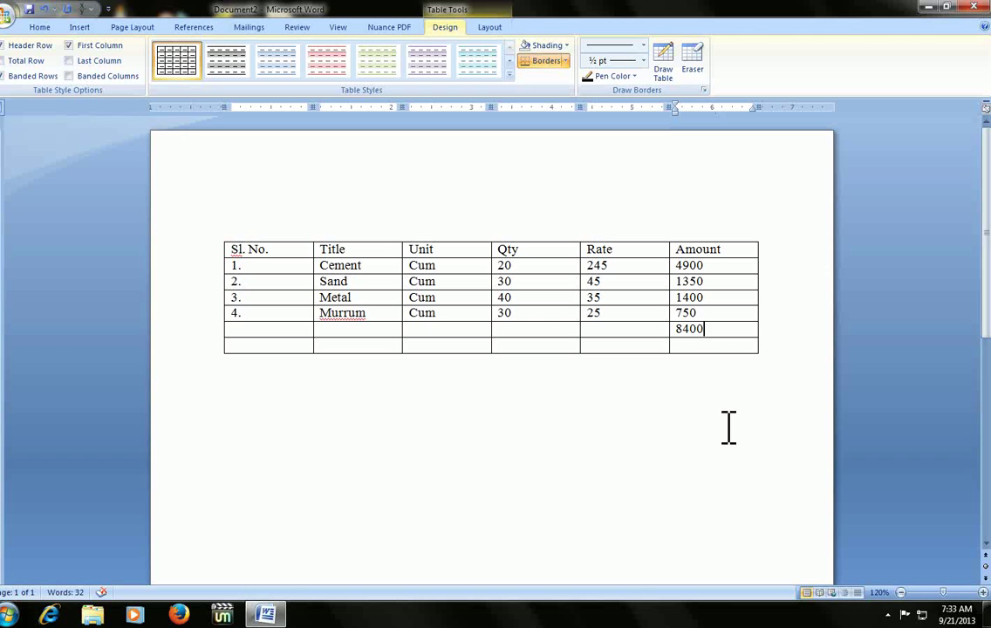
pyautogui.click(729, 427)
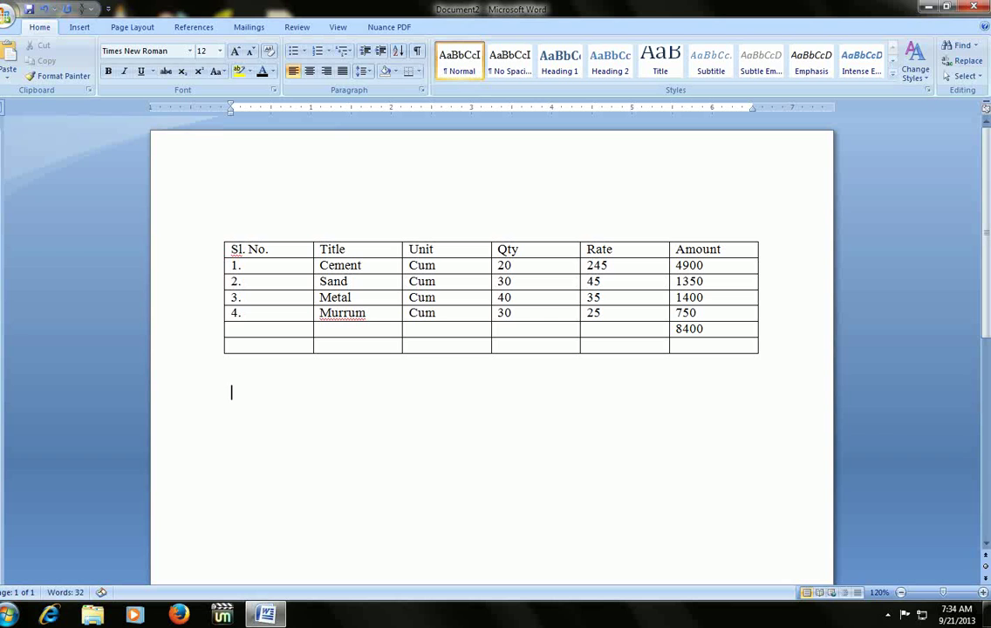
pyautogui.press('alt')
# - Insert a second 4-column, 2-row table and type headers Sl. No., Name and College
pyautogui.press('n')
pyautogui.press('t')
pyautogui.press('i')
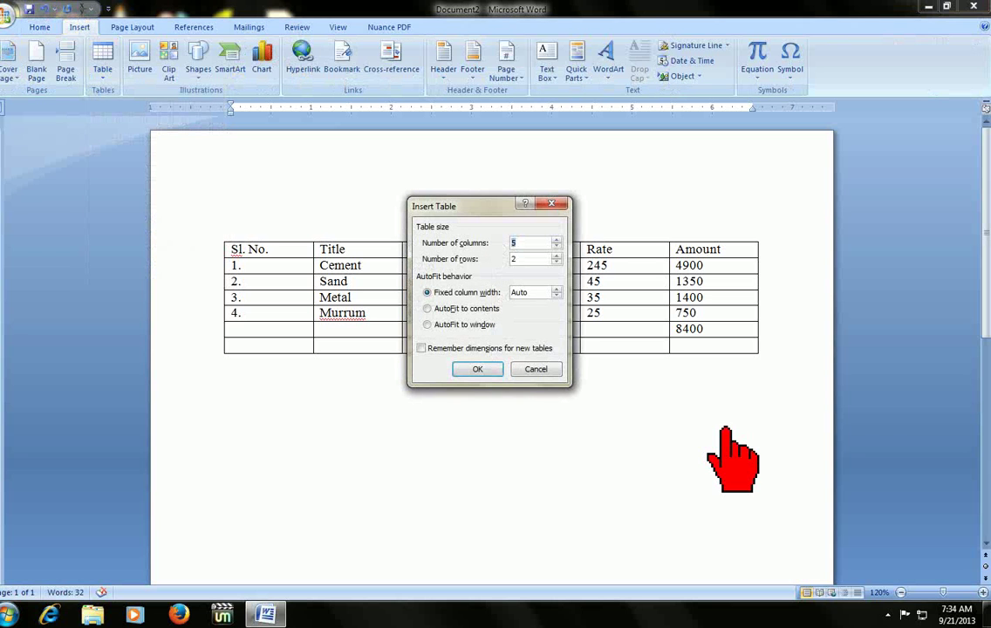
pyautogui.press('Return')
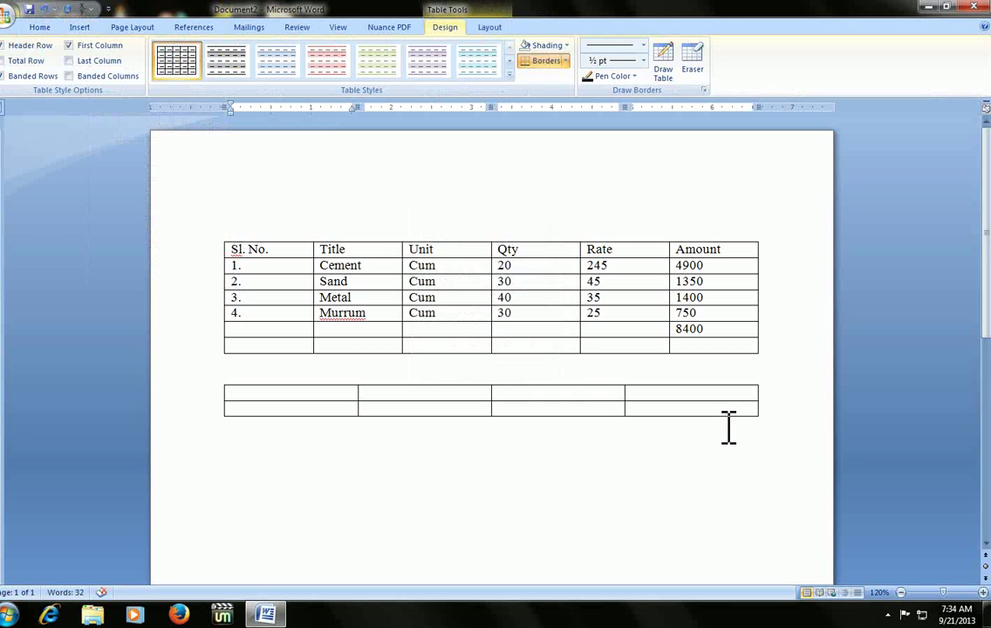
pyautogui.write('Sl')
pyautogui.write('. No.')
pyautogui.press('Tab')
pyautogui.write('Name')
pyautogui.press('Tab')
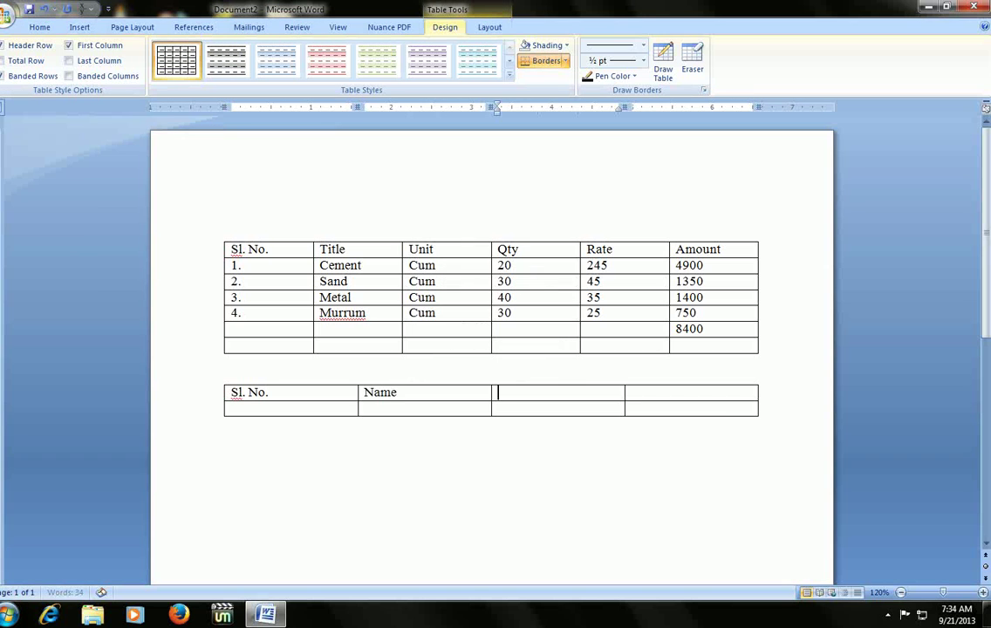
pyautogui.write('Colle')
pyautogui.write('ge')
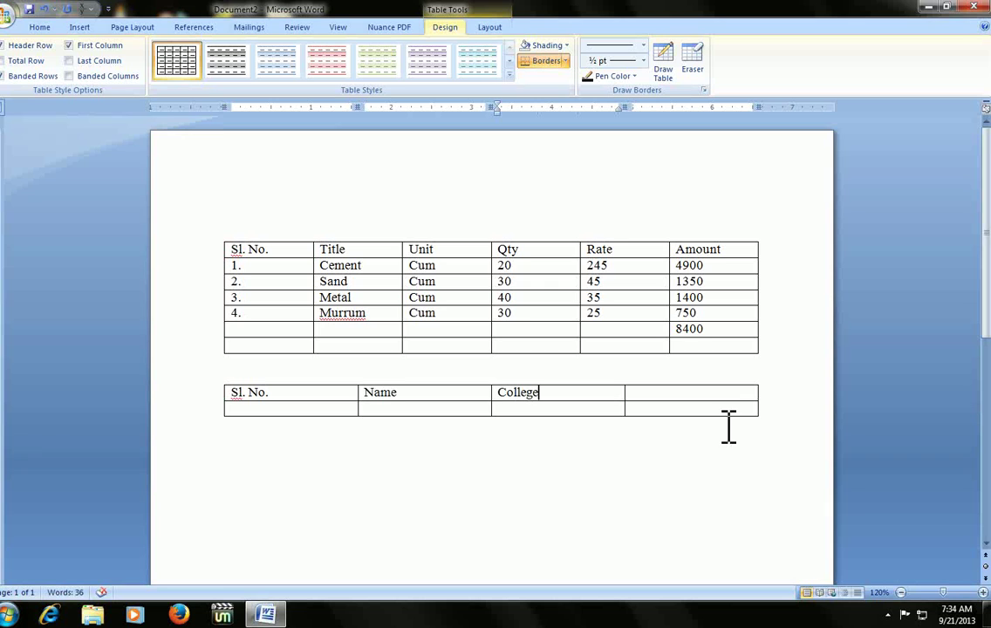
# - Enter Batch NO. and Register below, then select College and the empty cell beside it
pyautogui.moveTo(536, 397)
pyautogui.write('Batch NO.')
pyautogui.press('Tab')
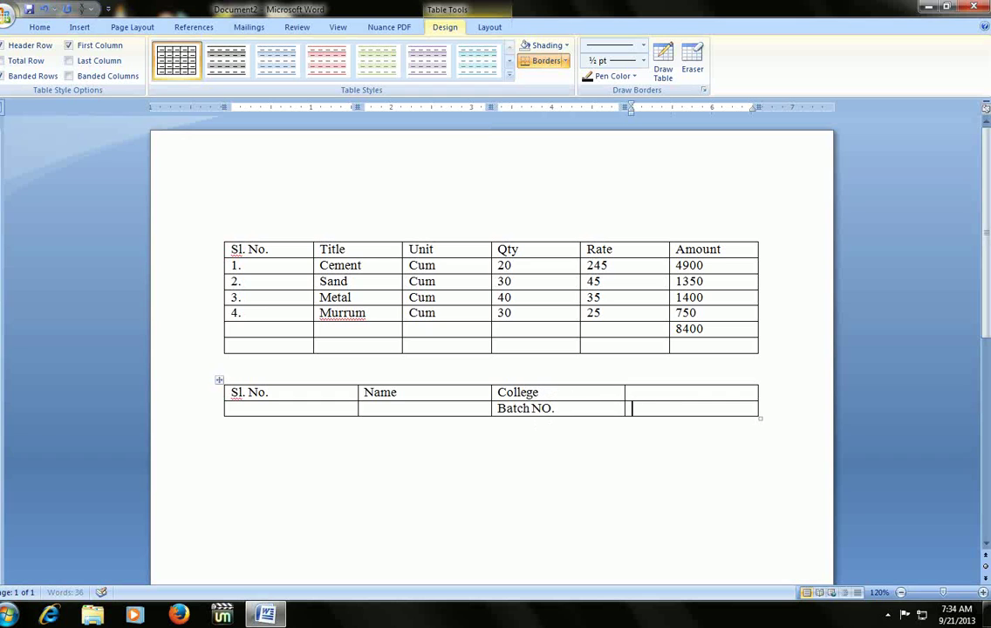
pyautogui.write('Register')
pyautogui.press('Tab')
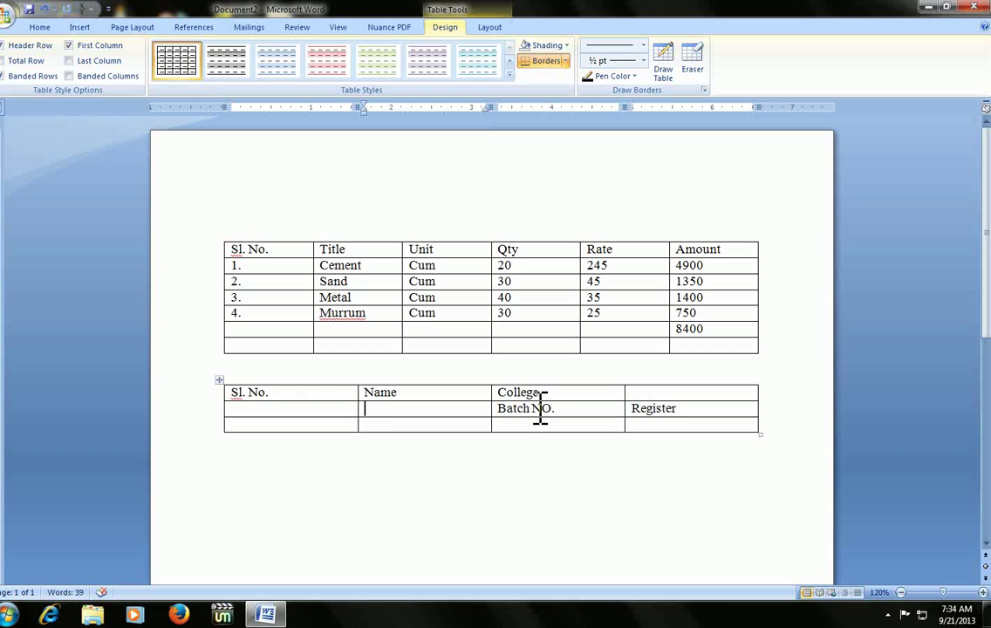
pyautogui.hotkey('shift', 'Tab')
pyautogui.press('Up')
pyautogui.tripleClick(541, 410)
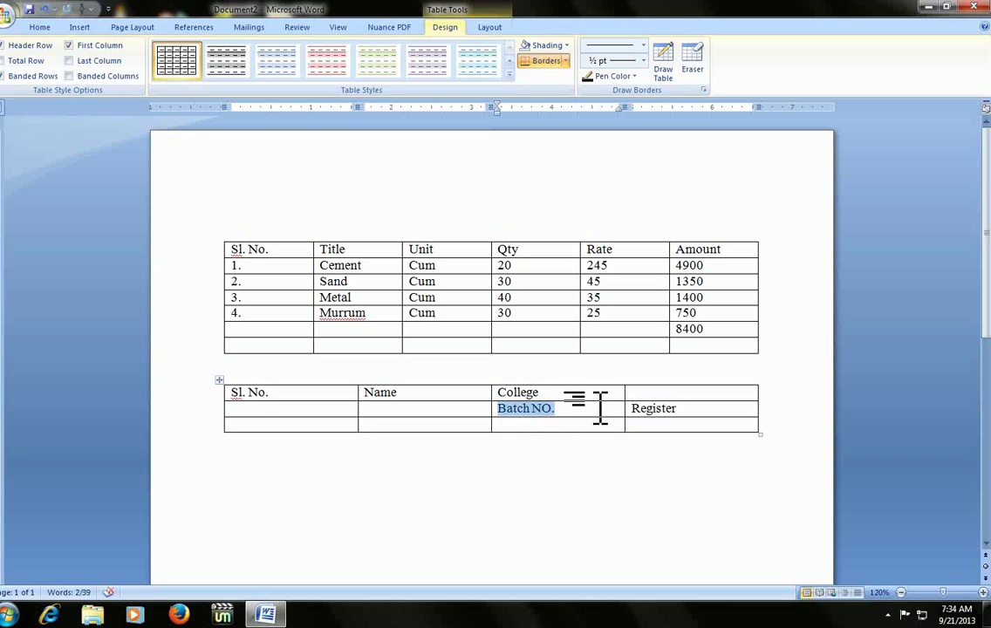
pyautogui.click(679, 407)
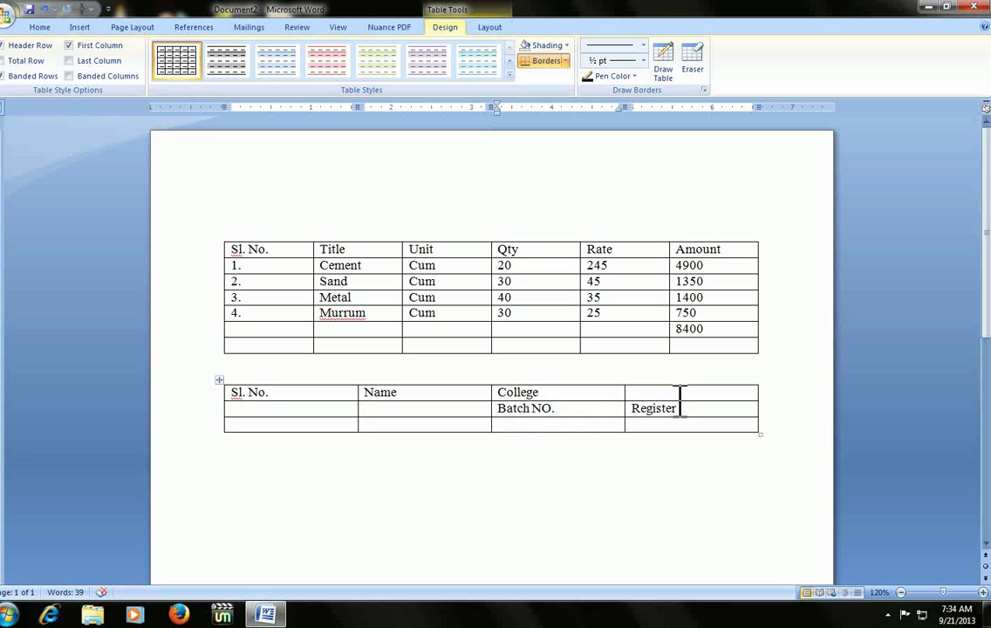
pyautogui.hotkey('shift', 'Tab')
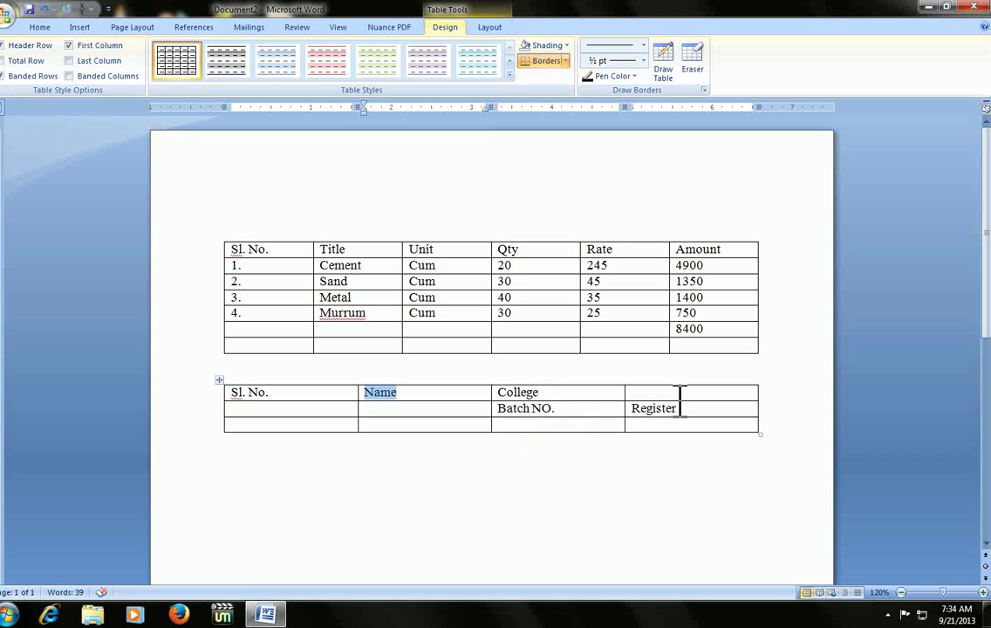
pyautogui.press('Tab')
pyautogui.keyDown('shift'); pyautogui.click(679, 394); pyautogui.keyUp('shift')
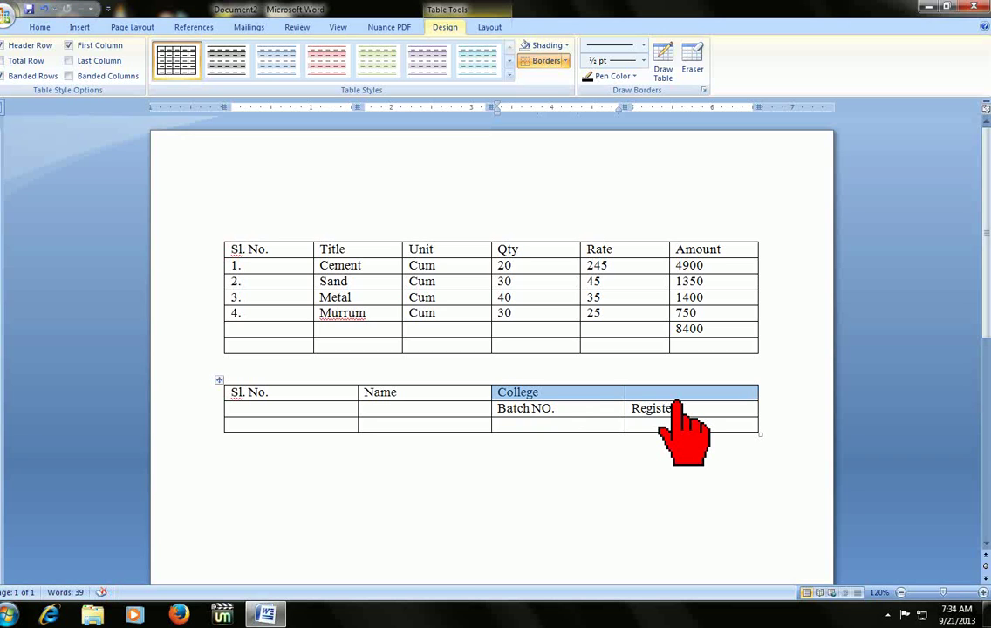
# - Merge the College cell with its neighbour, then undo that merge
pyautogui.press('alt')
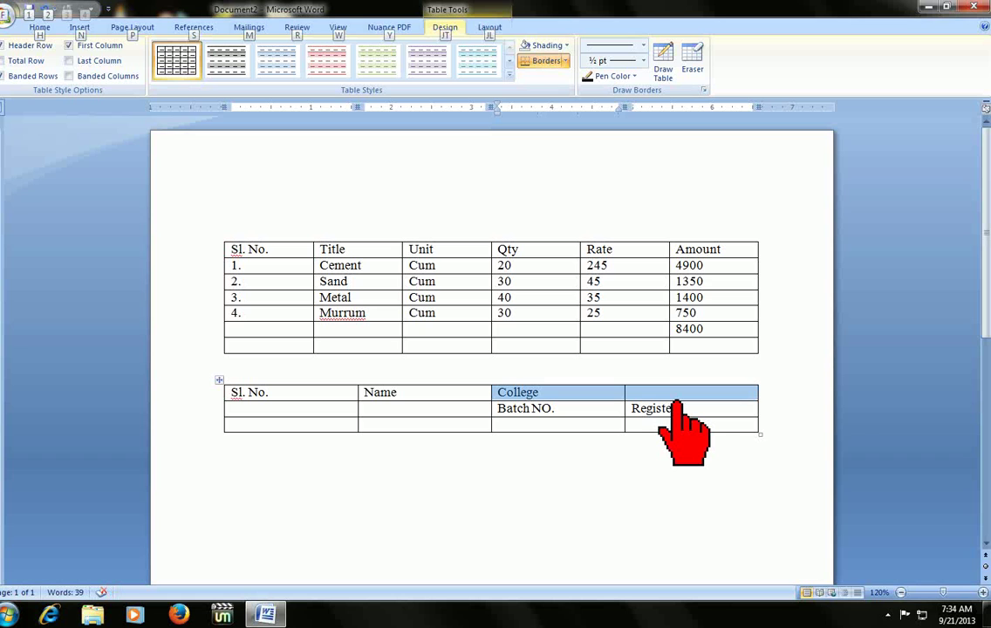
pyautogui.press('j')
pyautogui.press('l')
pyautogui.press('m')
pyautogui.keyDown('ctrl'); pyautogui.scroll(2, 689, 389); pyautogui.keyUp('ctrl')
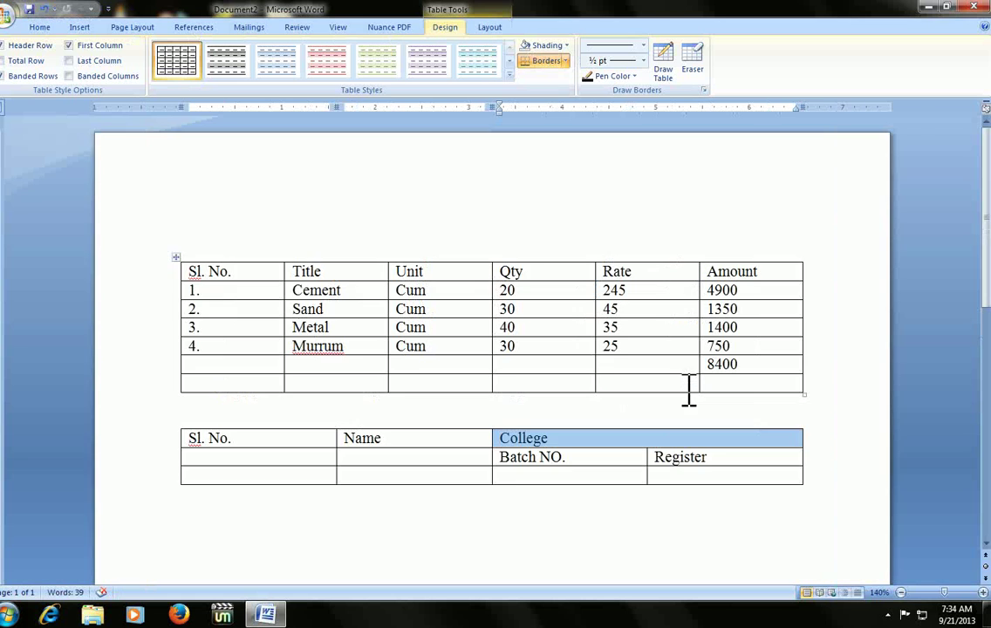
pyautogui.keyDown('ctrl'); pyautogui.scroll(1, 688, 389); pyautogui.keyUp('ctrl')
pyautogui.press('Left')
pyautogui.hotkey('shift', 'End')
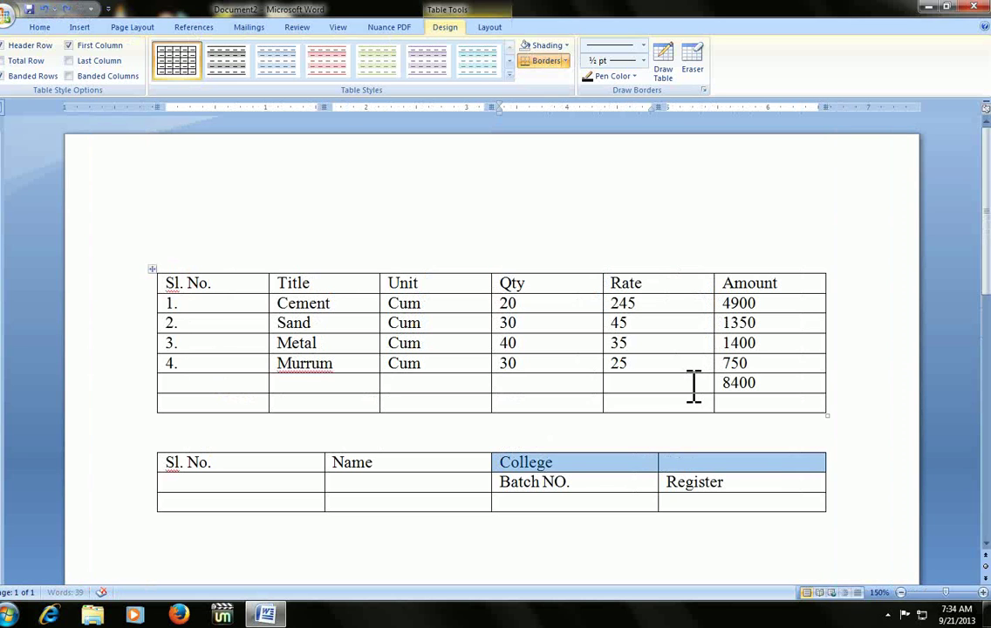
pyautogui.hotkey('ctrl', 'z')
# - Reselect College and the empty cell beside it, merge them, and centre the heading
pyautogui.hotkey('shift', 'Tab')
pyautogui.press('Tab')
pyautogui.hotkey('shift', 'Right')
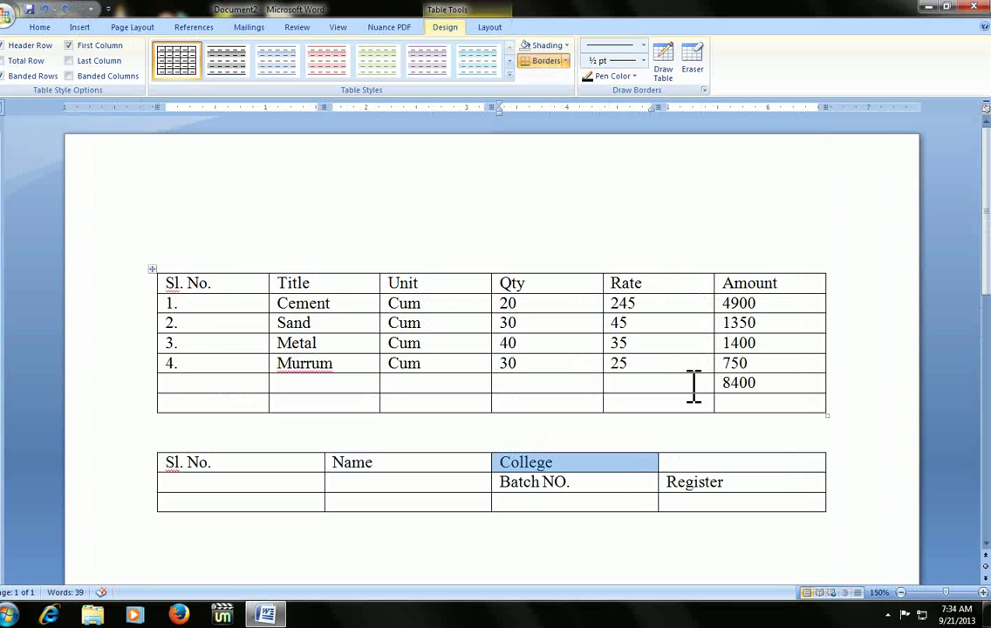
pyautogui.hotkey('shift', 'Right')
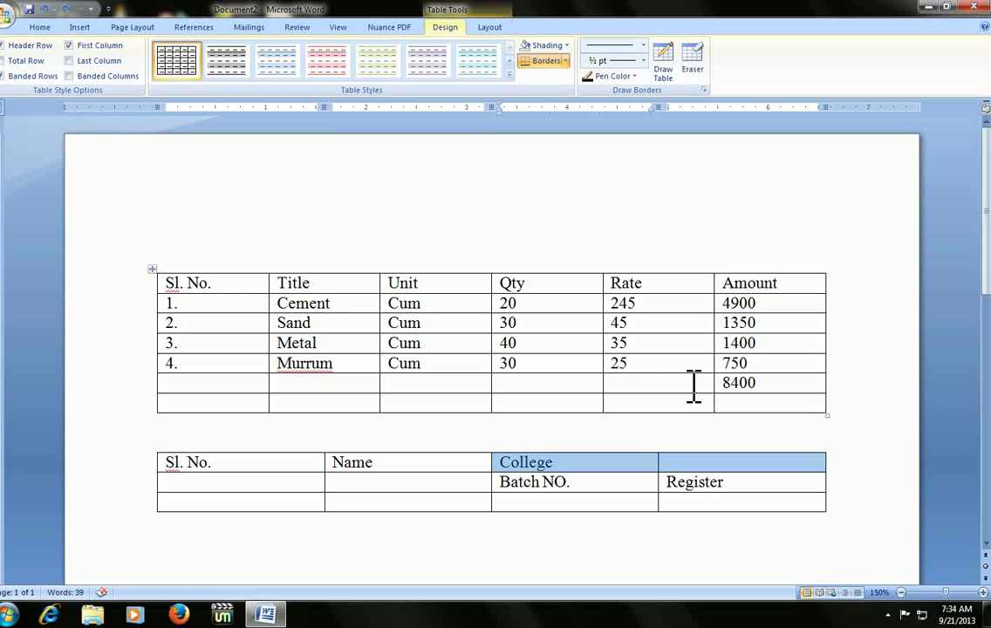
pyautogui.press('alt')
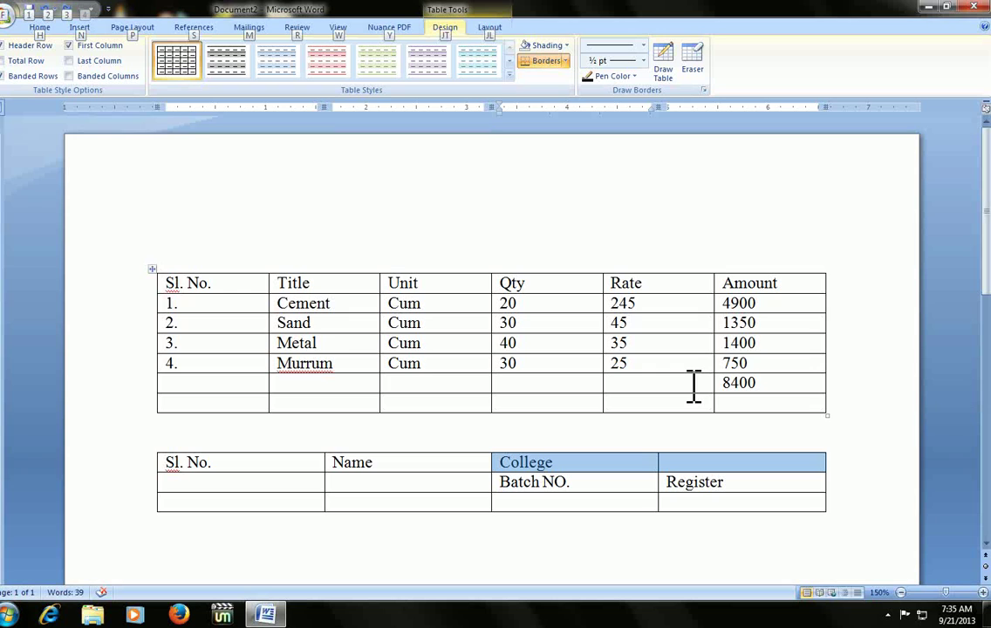
pyautogui.press('a')
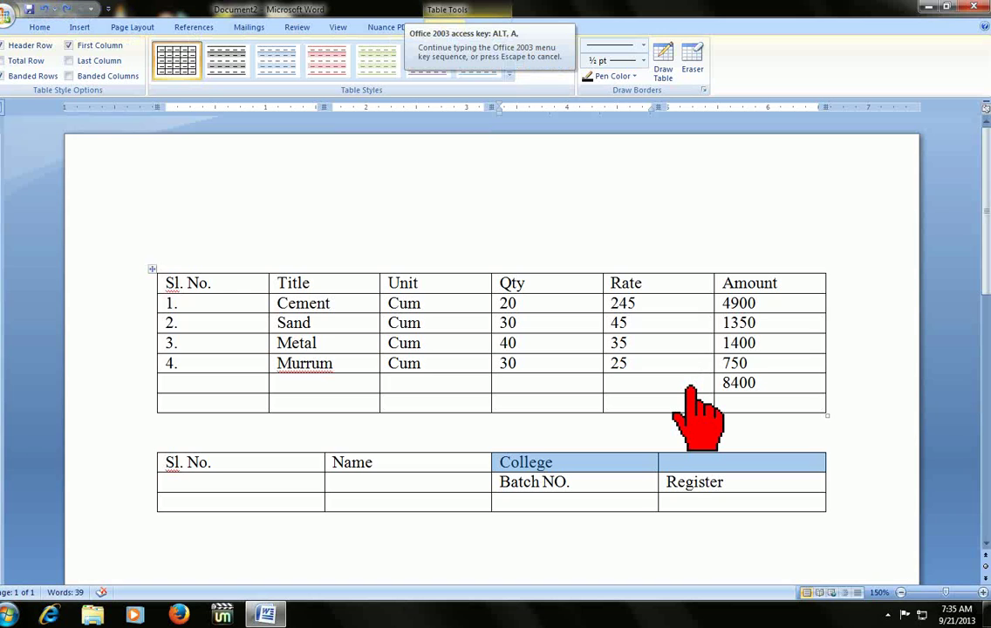
pyautogui.press('m')
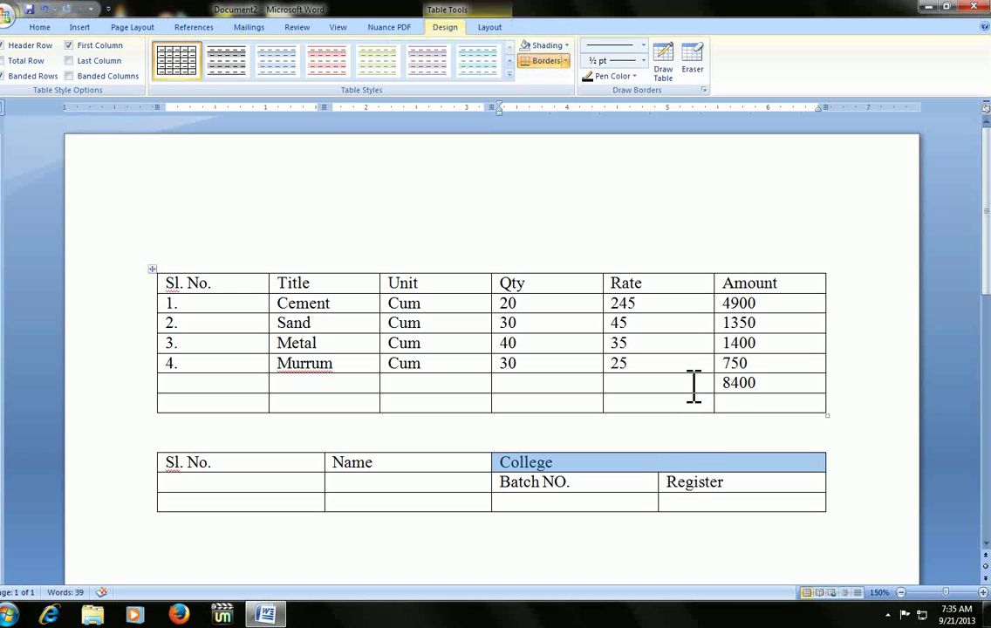
pyautogui.hotkey('ctrl', 'z')
pyautogui.hotkey('alt', 'a')
pyautogui.press('m')
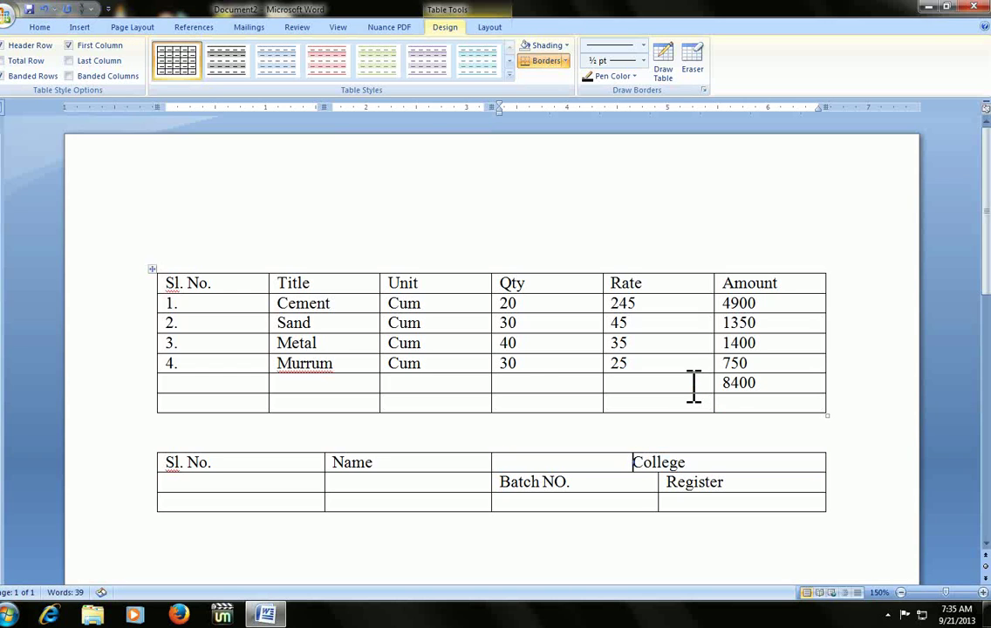
pyautogui.hotkey('shift', 'Tab')
pyautogui.hotkey('shift', 'Tab')
# - Centre the Sl. No., Name and Batch NO. header text in the second table
pyautogui.hotkey('ctrl', 'e')
pyautogui.press('Tab')
pyautogui.hotkey('ctrl', 'e')
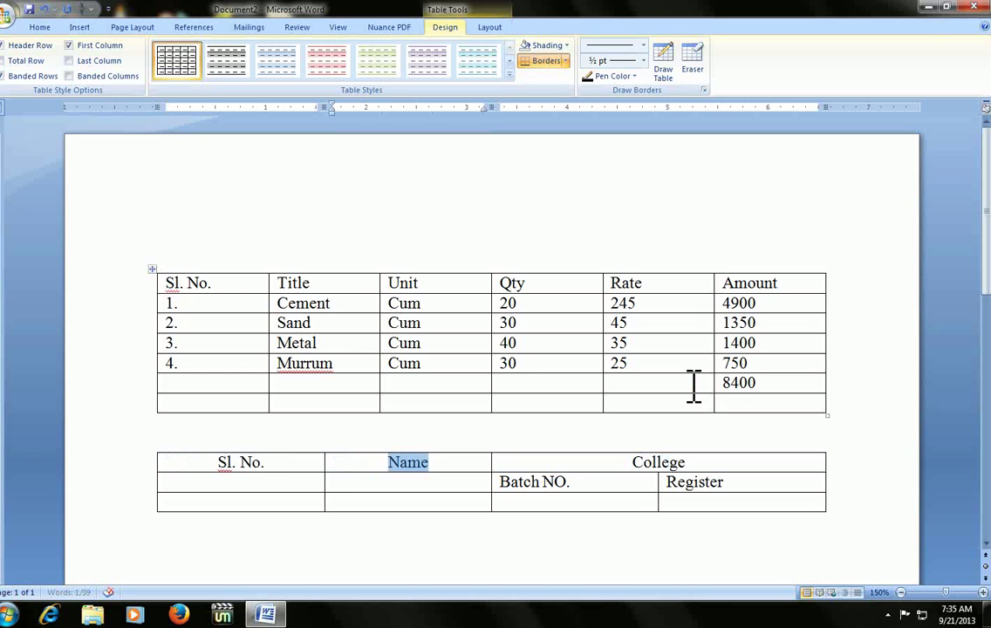
pyautogui.press('Tab')
pyautogui.hotkey('ctrl', 'e')
pyautogui.press('Tab')
pyautogui.press('Tab')
pyautogui.press('Tab')
pyautogui.hotkey('ctrl', 'e')
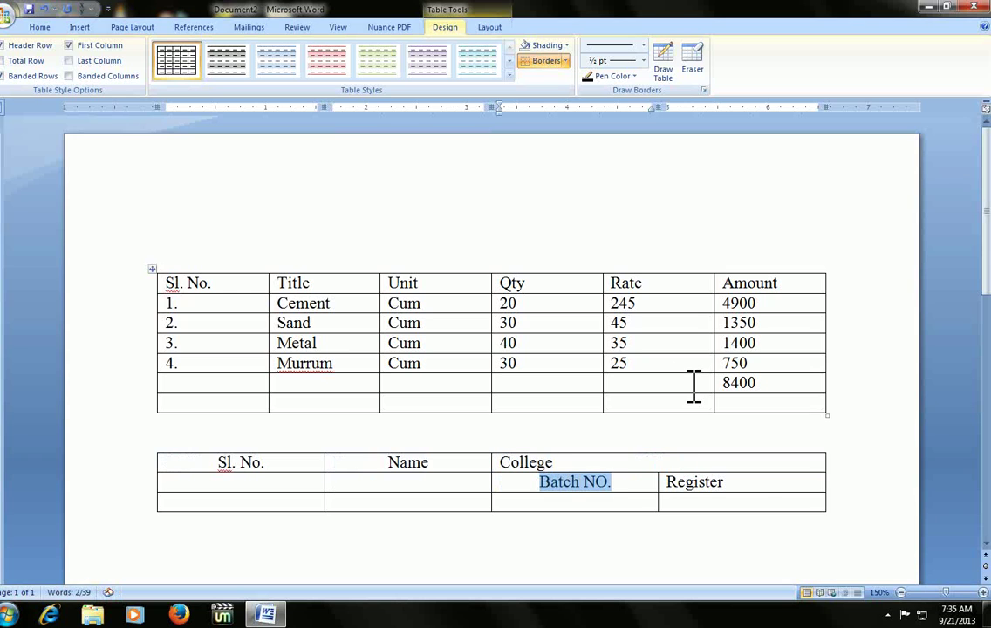
# - Centre the College and Register header text
pyautogui.press('Tab')
pyautogui.hotkey('ctrl', 'e')
pyautogui.press('Up')
pyautogui.hotkey('shift', 'Tab')
pyautogui.press('Tab')
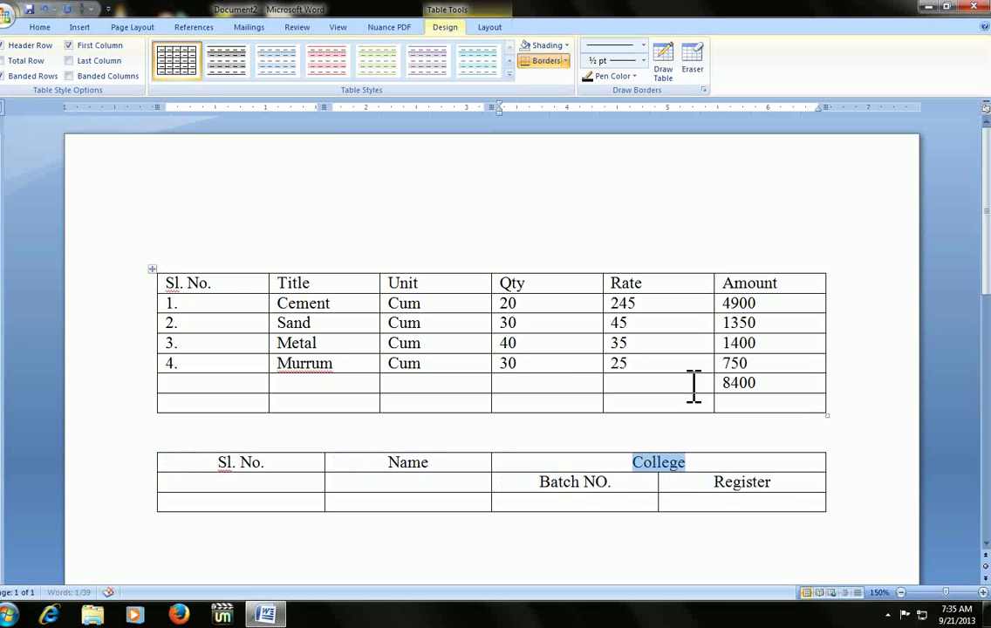
pyautogui.hotkey('ctrl', 'e')
pyautogui.press('Tab')
# - Merge the Sl. No. and Name header cells each with the cell below them
pyautogui.hotkey('shift', 'Tab')
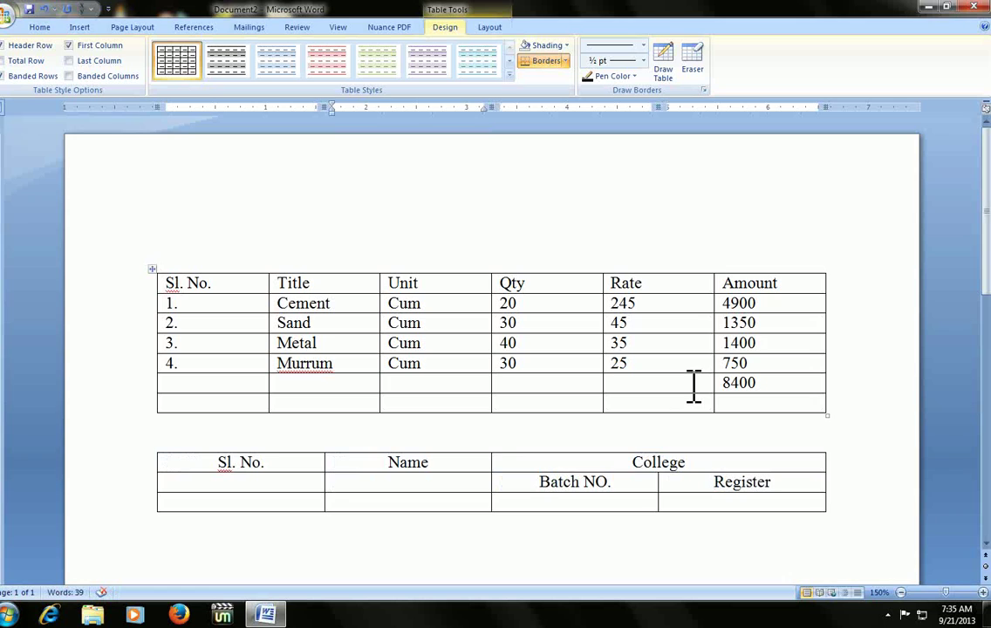
pyautogui.press('Up')
pyautogui.hotkey('shift', 'Tab')
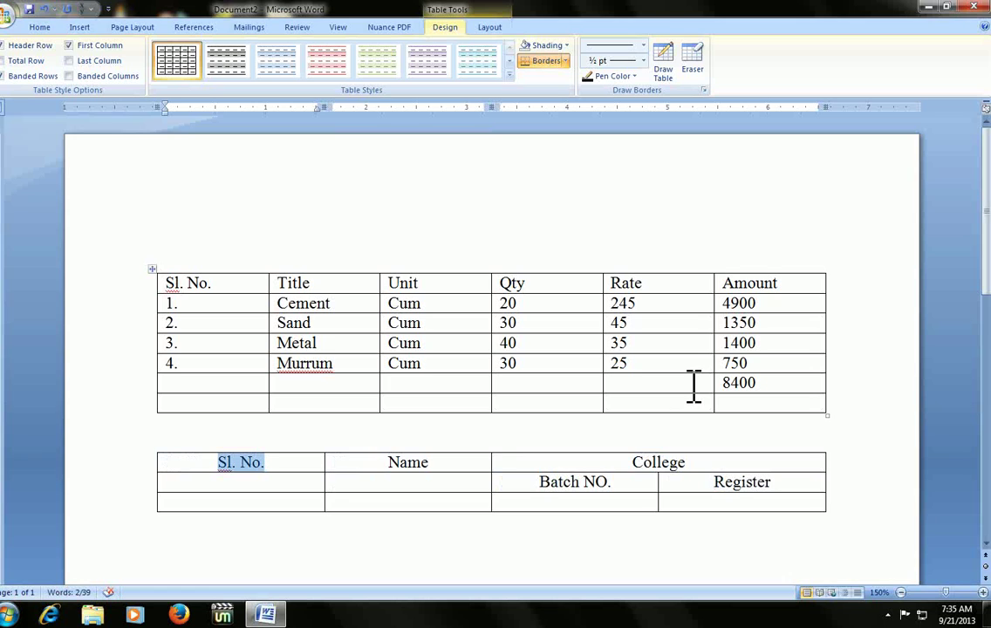
pyautogui.hotkey('shift', 'Down')
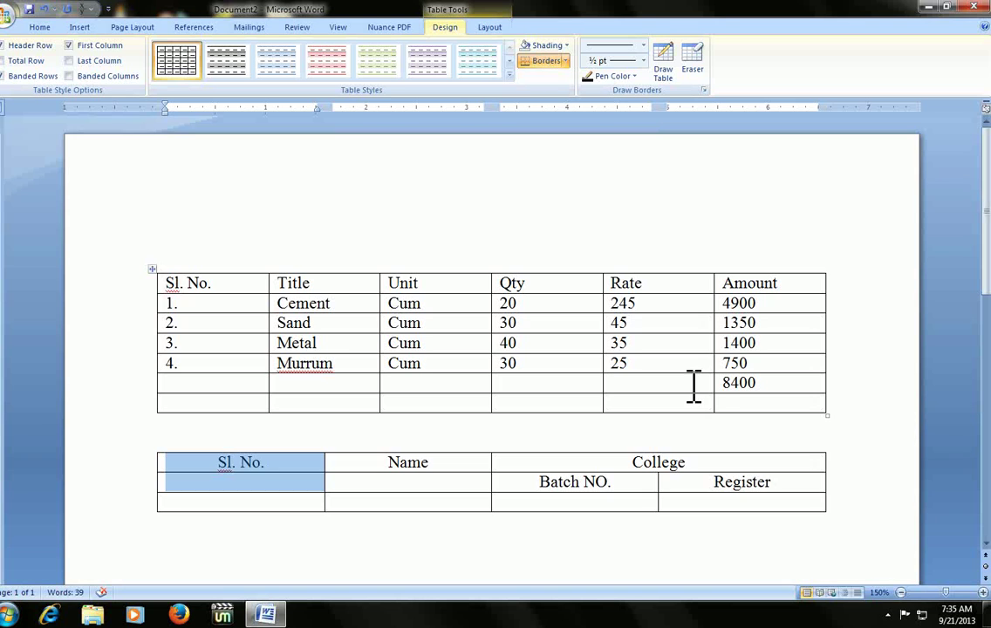
pyautogui.hotkey('alt', 'a')
pyautogui.press('m')
pyautogui.press('Tab')
pyautogui.press('alt')
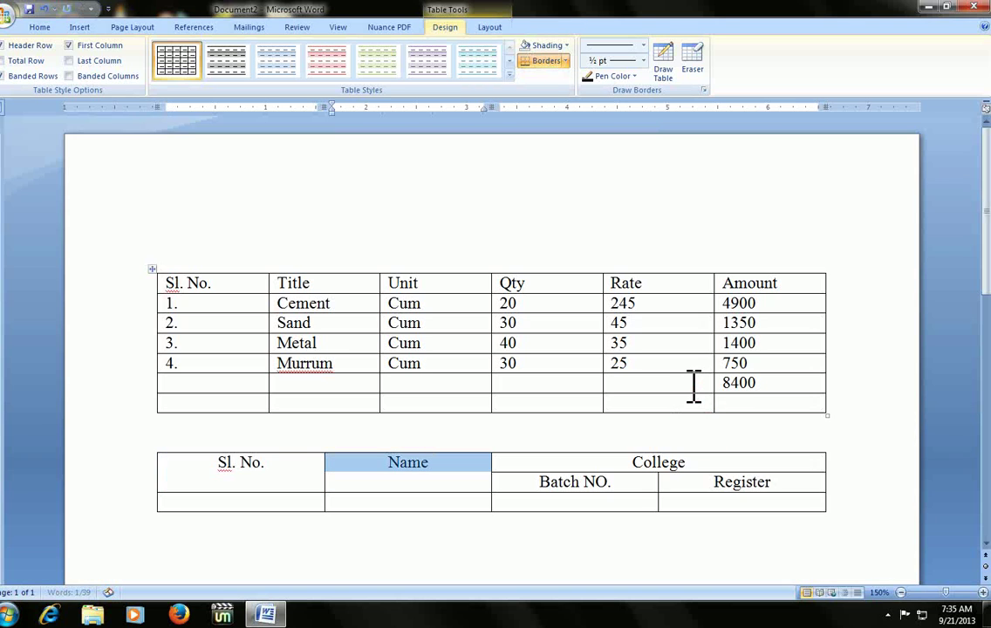
pyautogui.hotkey('shift', 'Tab')
pyautogui.hotkey('shift', 'Right')
pyautogui.hotkey('shift', 'Right')
pyautogui.hotkey('shift', 'Right')
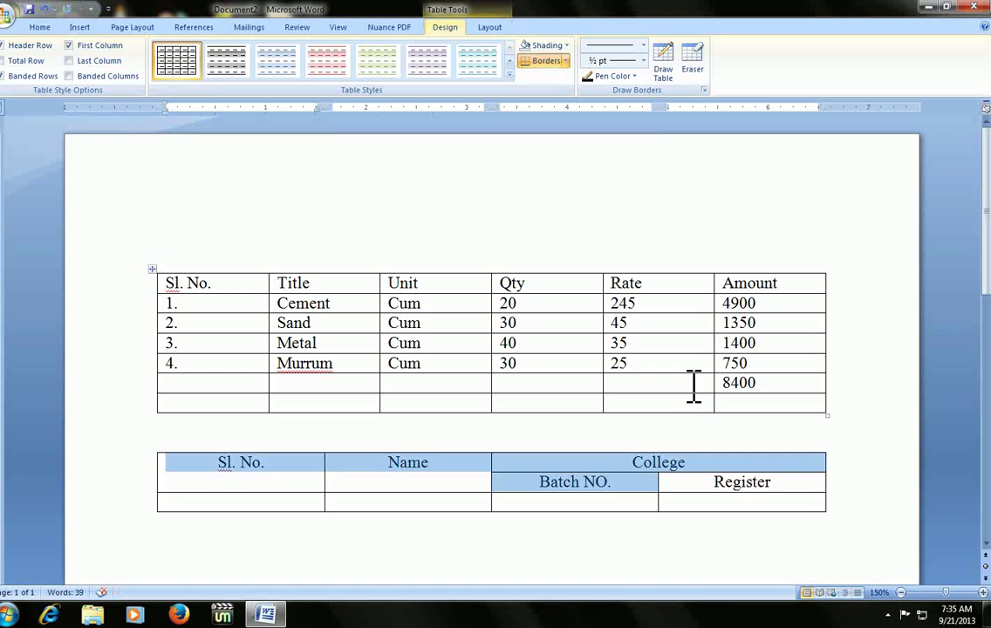
# - Add two blank rows to the bottom of the second table
pyautogui.press('Left')
pyautogui.press('Down')
pyautogui.press('Tab')
pyautogui.press('Tab')
pyautogui.press('Tab')
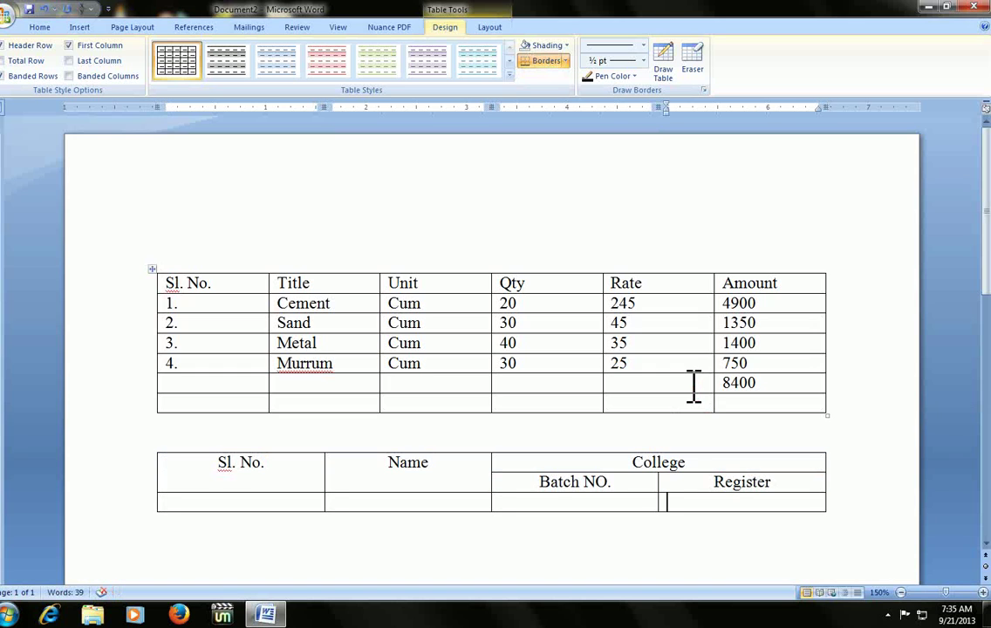
pyautogui.press('Tab')
pyautogui.press('Tab')
pyautogui.press('Tab')
pyautogui.press('Tab')
pyautogui.press('Tab')
pyautogui.press('Tab')
pyautogui.press('Up')
pyautogui.press('Tab')
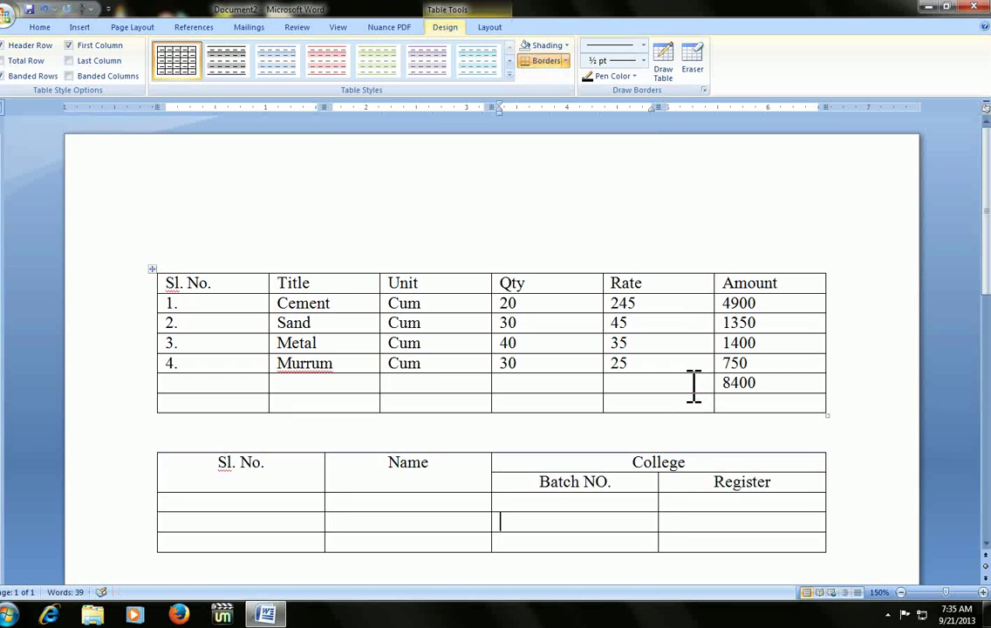
pyautogui.press('Left')
pyautogui.press('Left')
pyautogui.hotkey('ctrl', 'shift', 'Return')
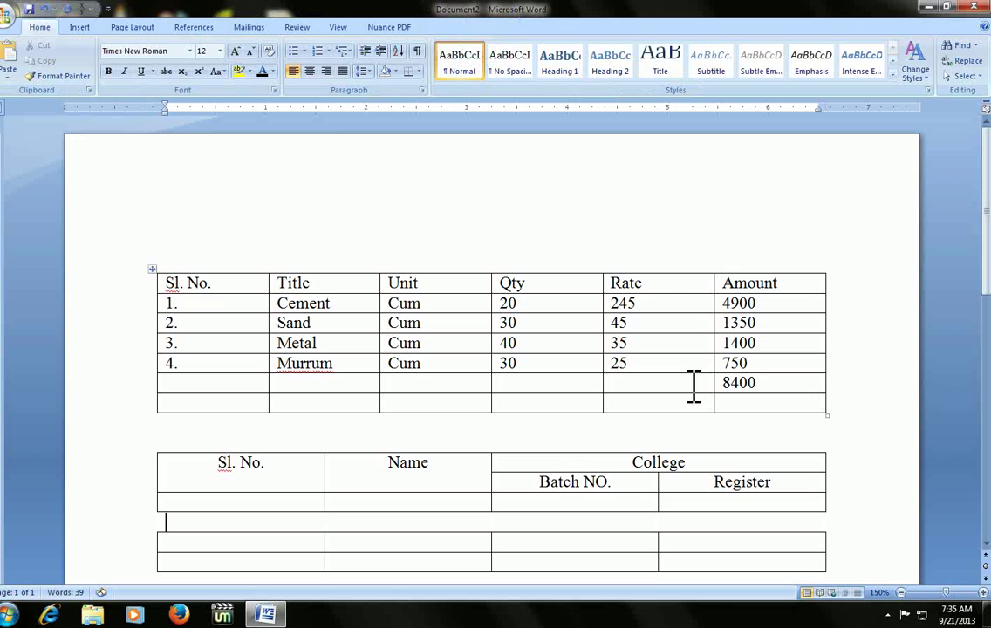
pyautogui.press('Delete')
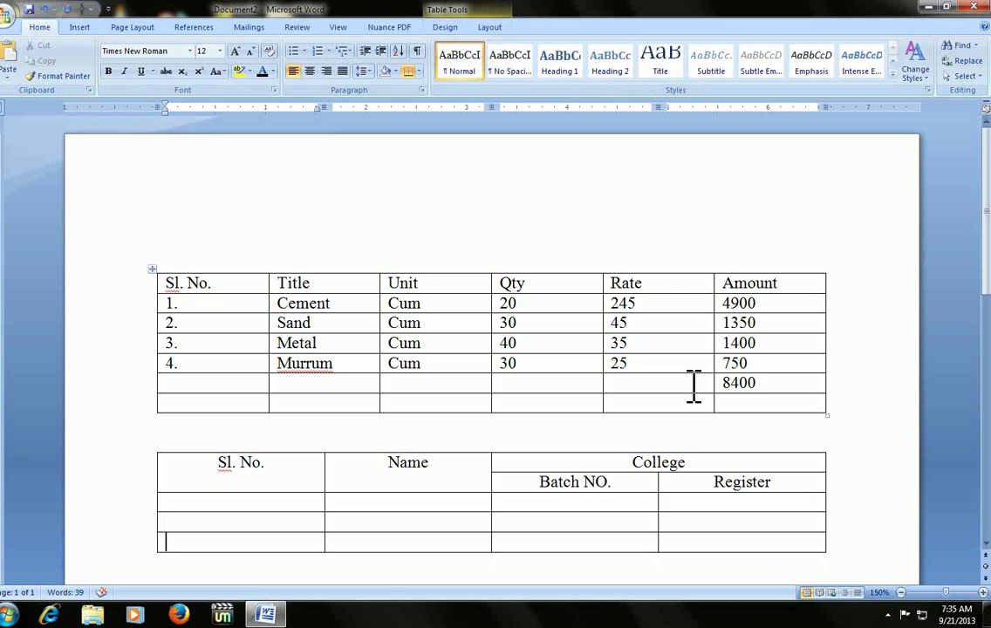
pyautogui.hotkey('ctrl', 'shift', 'Return')
pyautogui.press('Delete')
pyautogui.press('Up')
pyautogui.press('Up')
pyautogui.press('Up')
pyautogui.press('Tab')
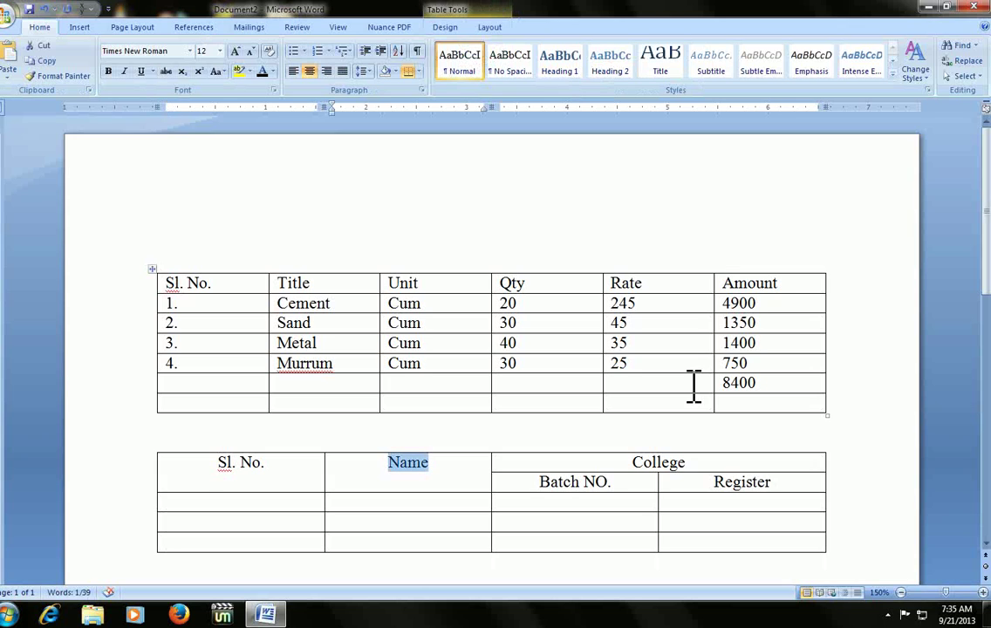
pyautogui.hotkey('shift', 'Down')
pyautogui.hotkey('shift', 'Down')
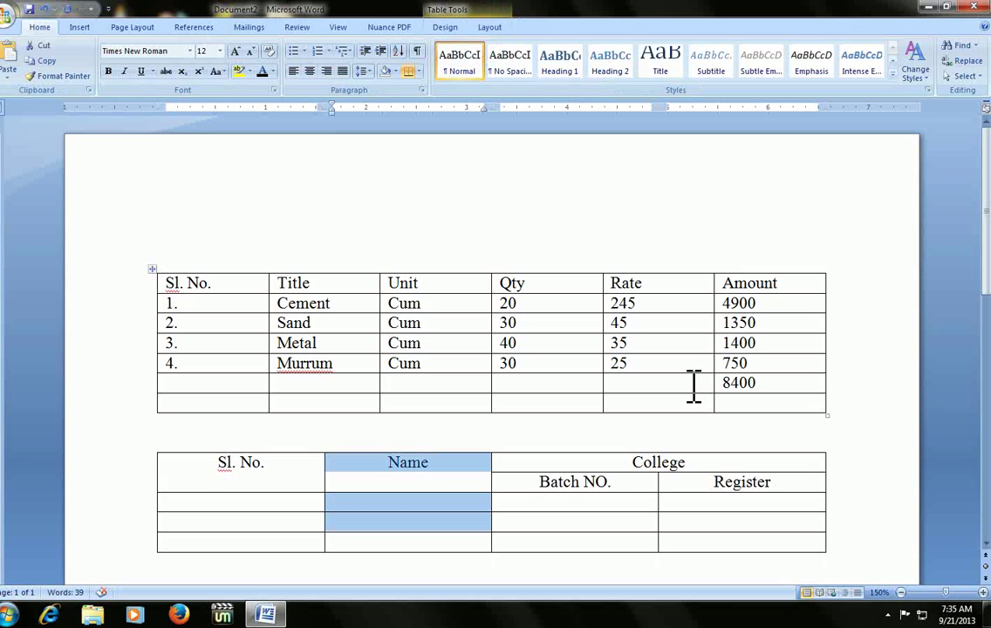
pyautogui.hotkey('shift', 'Down')
pyautogui.hotkey('shift', 'Up')
pyautogui.hotkey('shift', 'Up')
pyautogui.hotkey('shift', 'Down')
pyautogui.hotkey('shift', 'Down')
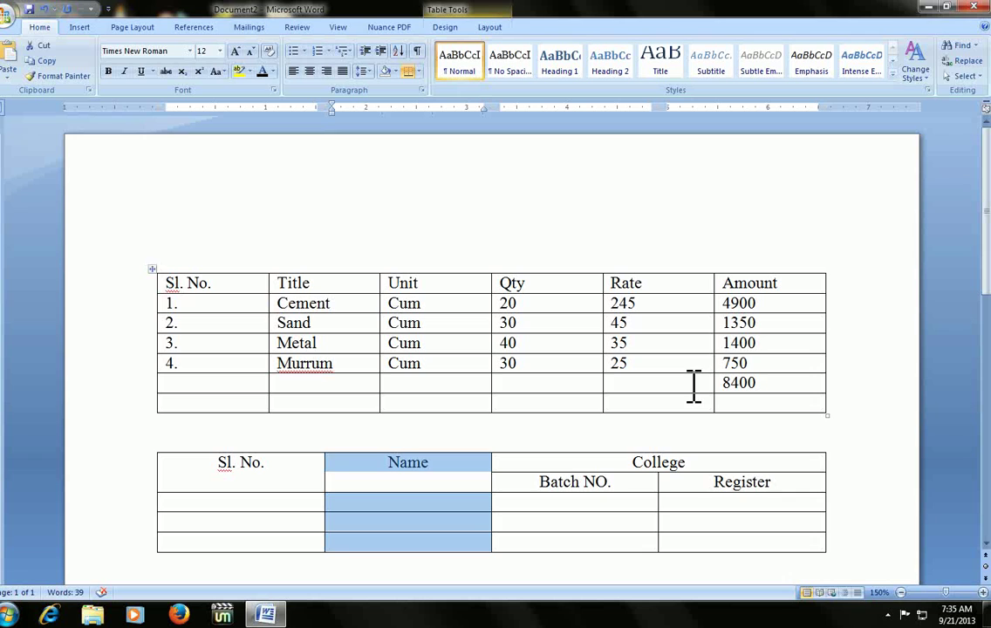
pyautogui.hotkey('alt', 'a')
pyautogui.press('p')
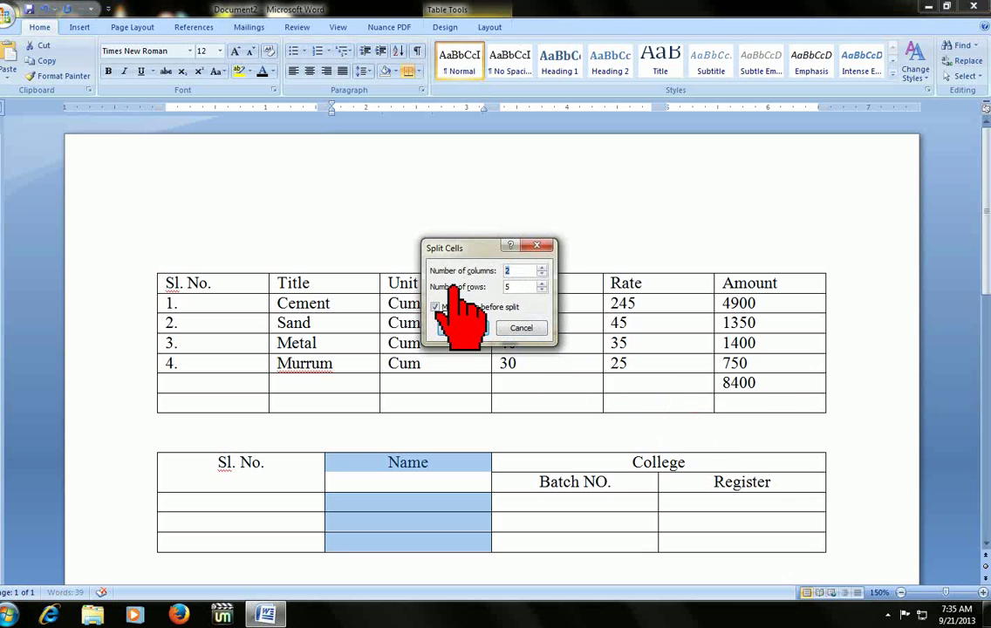
pyautogui.write('3')
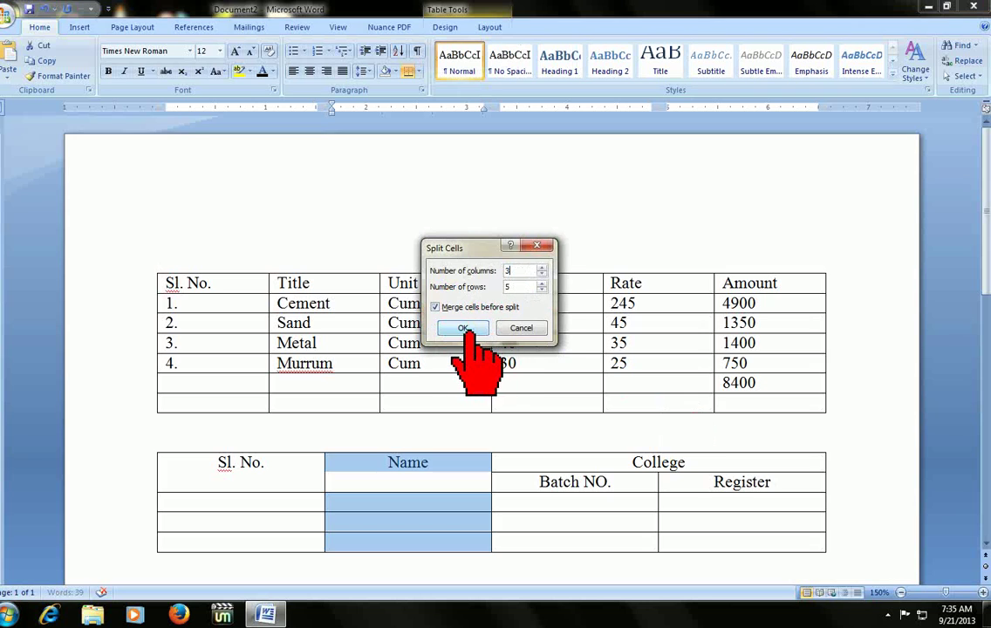
pyautogui.click(462, 328)
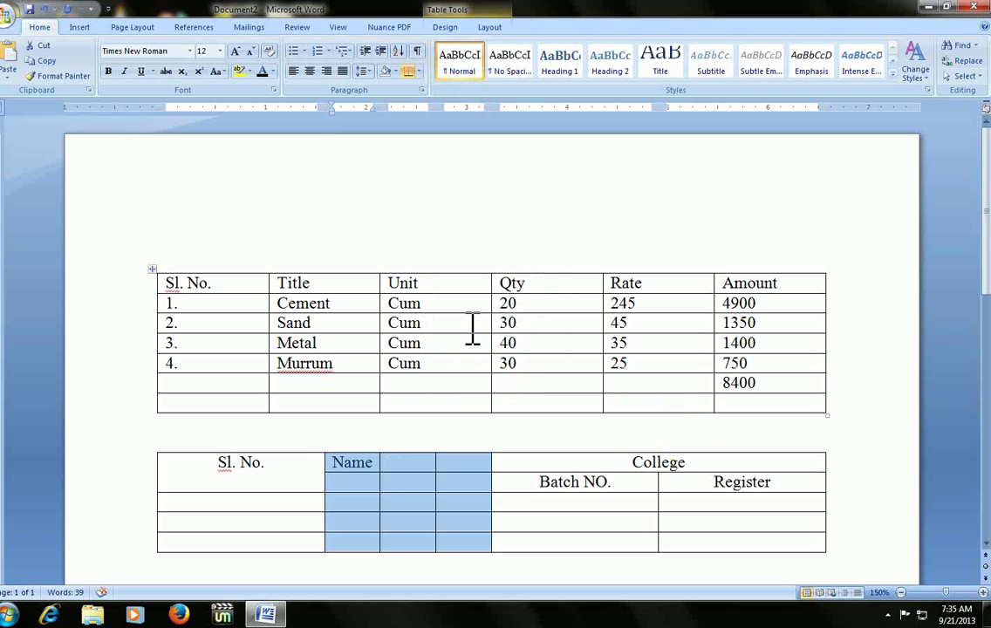
pyautogui.press('Left')
pyautogui.hotkey('ctrl', 'z')
pyautogui.press('Left')
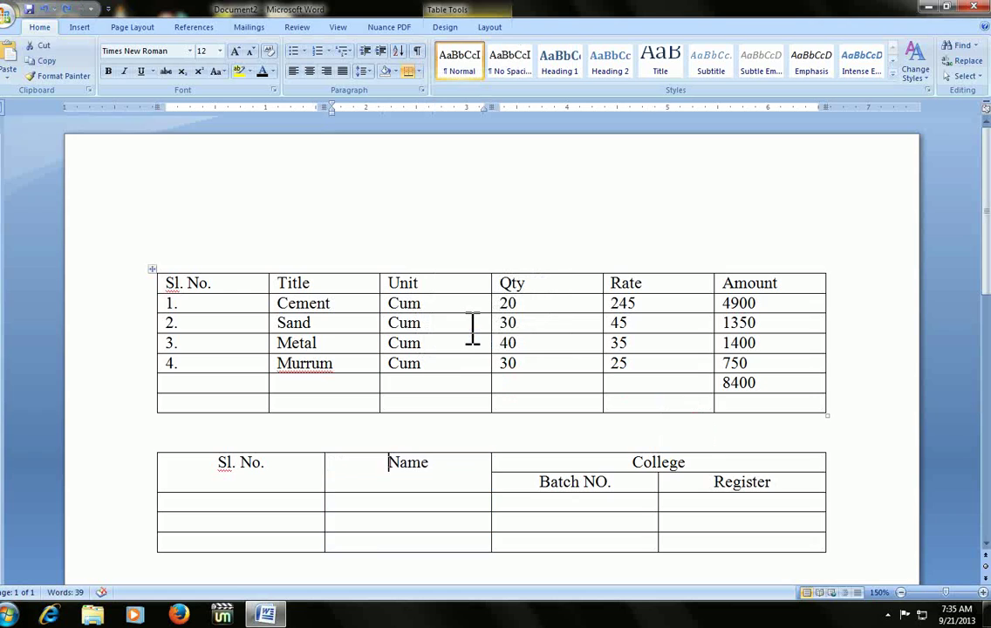
pyautogui.press('Down')
pyautogui.press('Down')
pyautogui.press('Right')
pyautogui.press('Right')
pyautogui.press('Up')
pyautogui.press('Down')
pyautogui.press('Up')
pyautogui.press('Up')
pyautogui.press('Up')
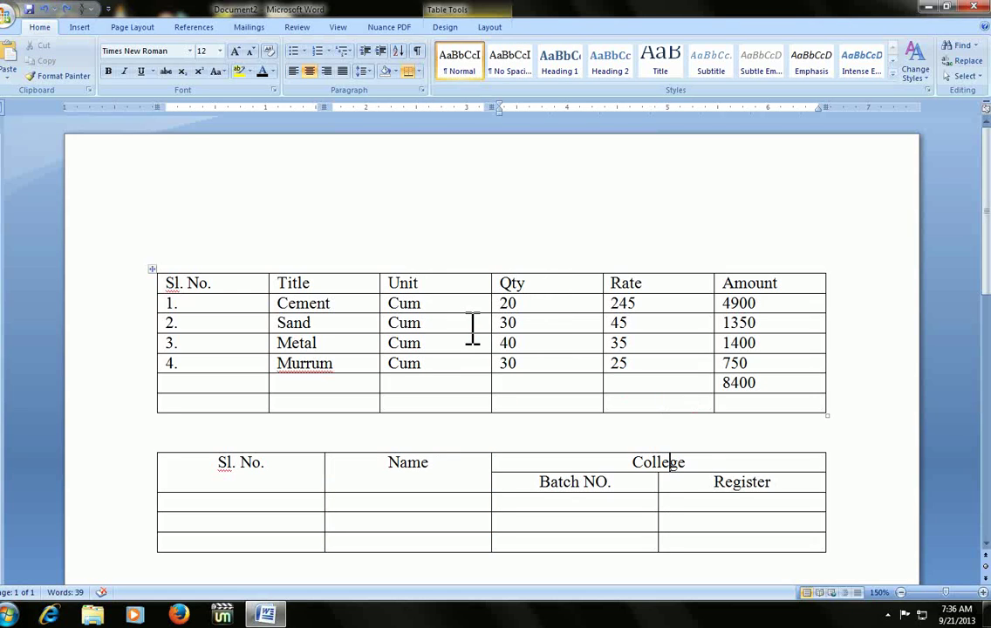
pyautogui.press('Up')
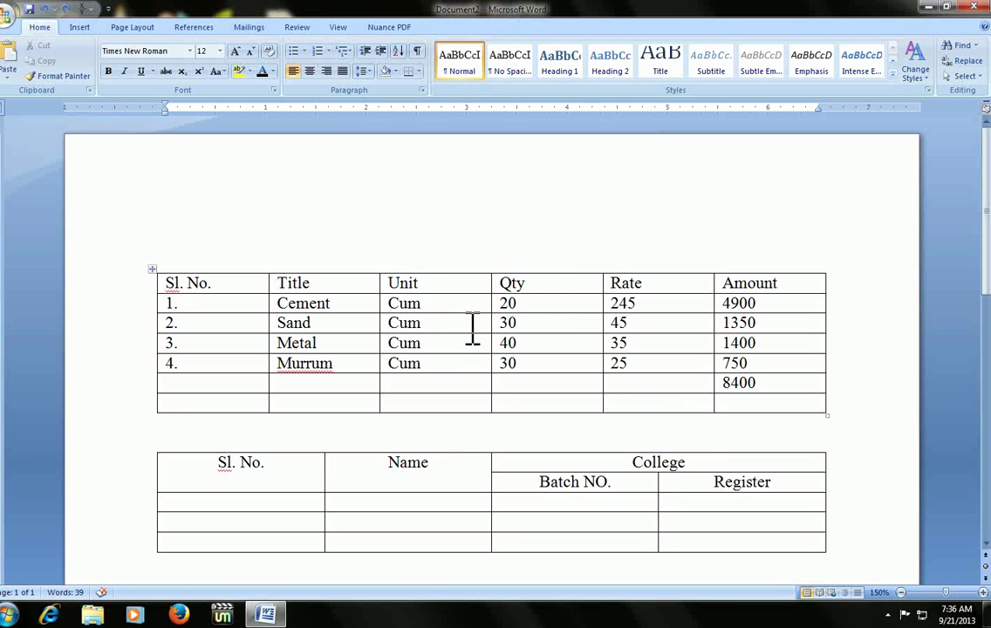